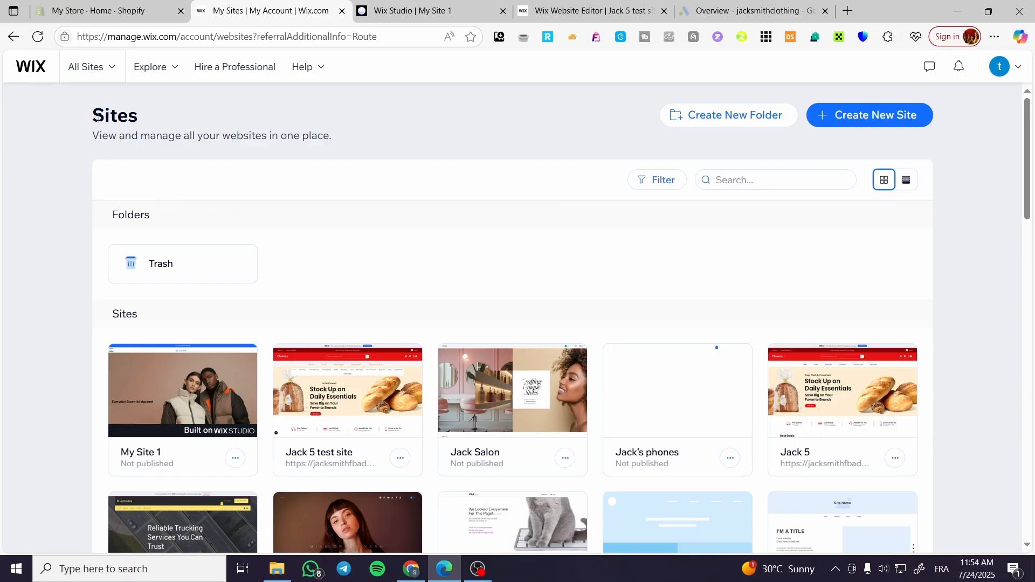
Look through the account's sites and open the dashboard of My Site 1
scroll(964, 273, down, 3)
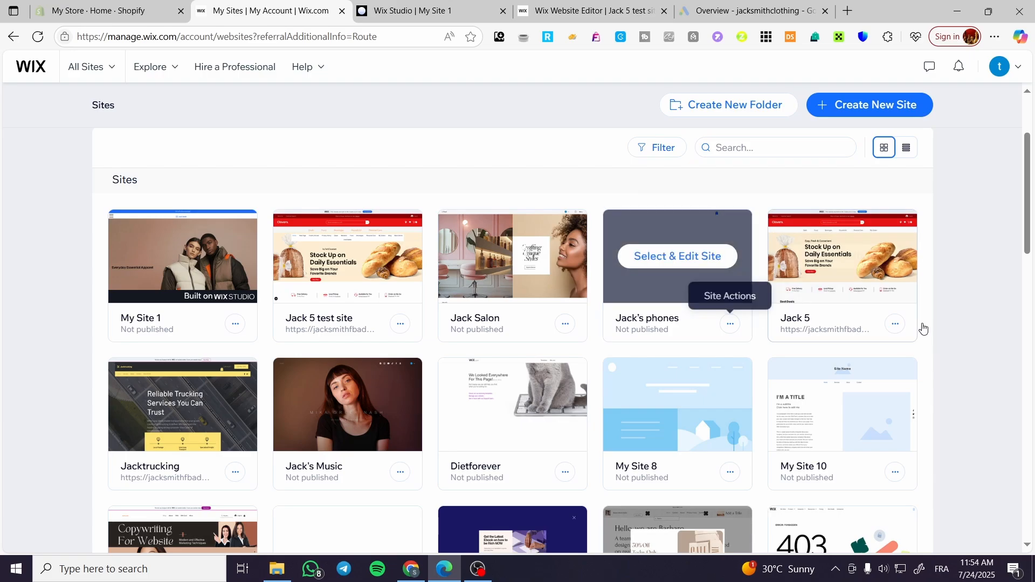
scroll(982, 324, up, 3)
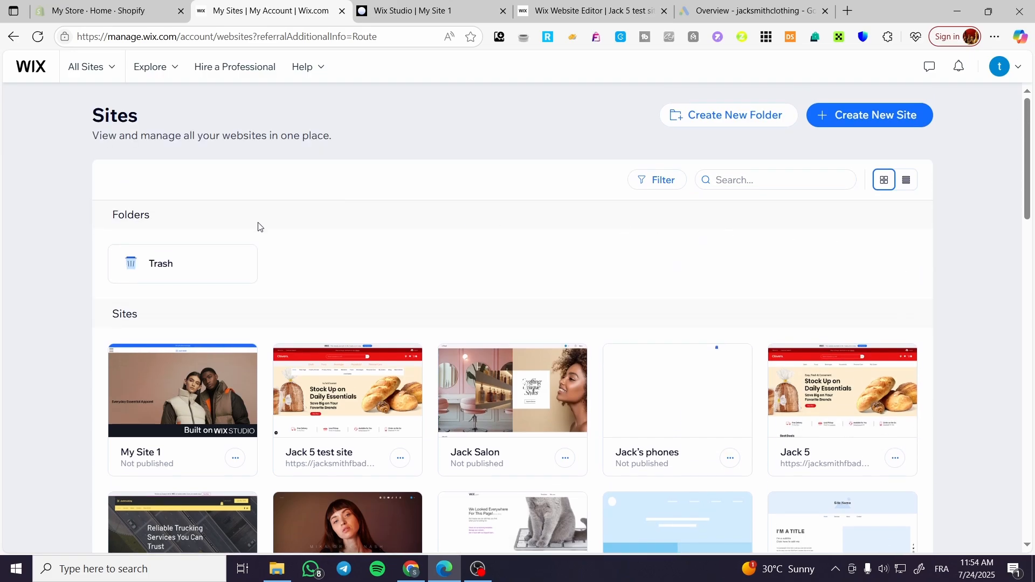
scroll(249, 325, down, 1)
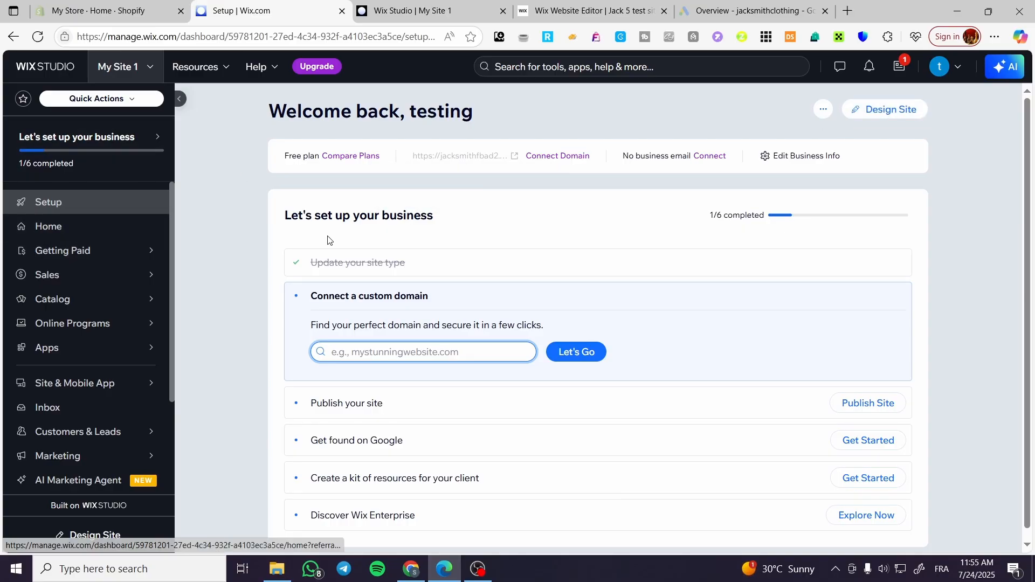
View My Site 1 in the site editor and return to its dashboard
click(895, 108)
click(433, 3)
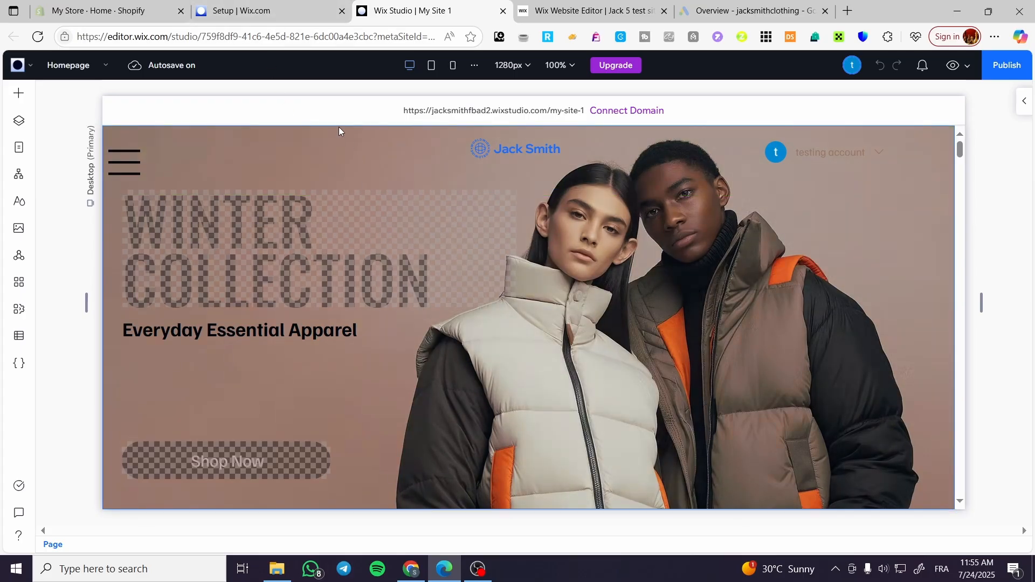
click(274, 4)
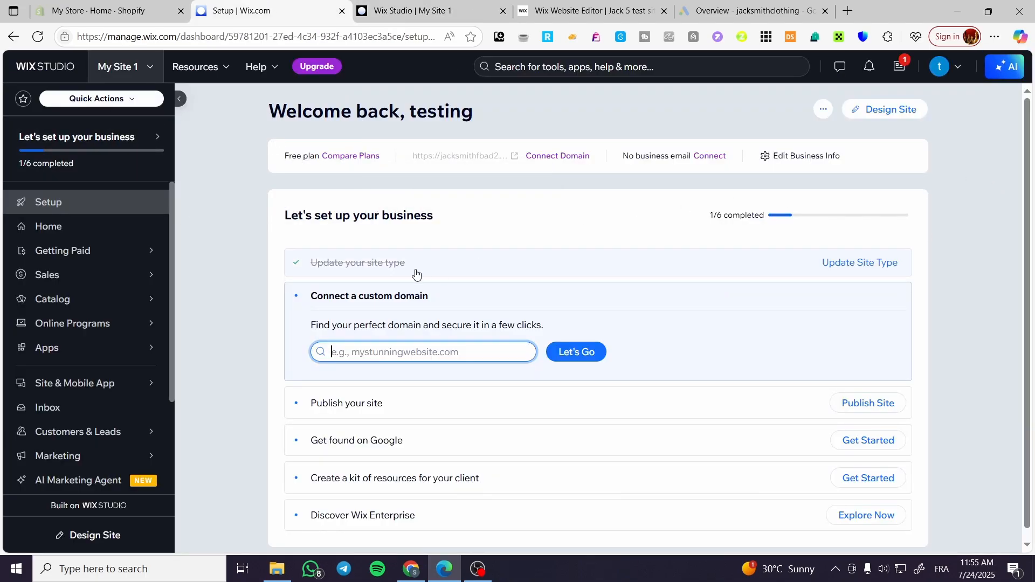
Open the App Market from the My Site 1 dashboard
mouse_move(80, 327)
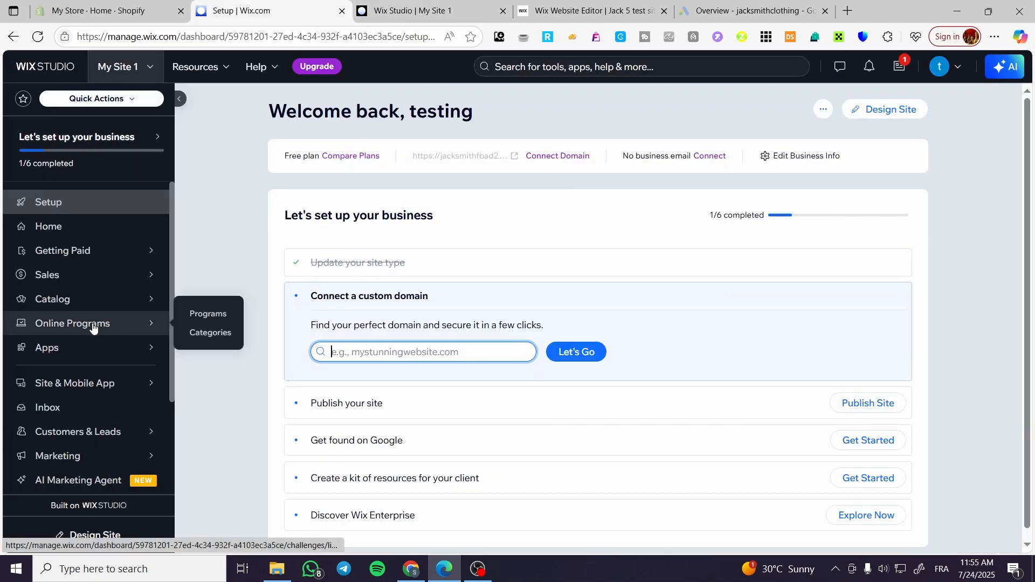
mouse_move(114, 284)
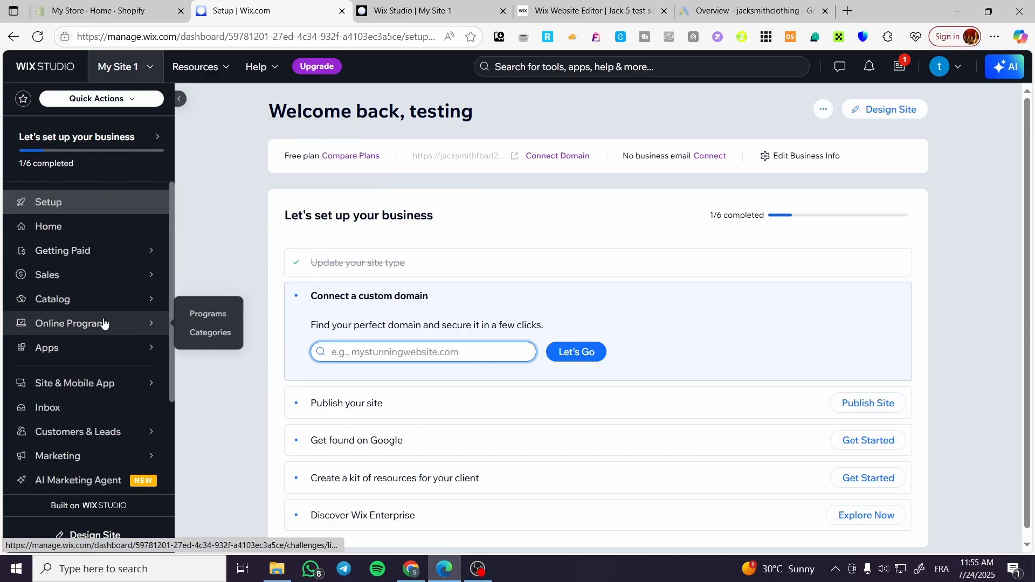
scroll(106, 340, down, 2)
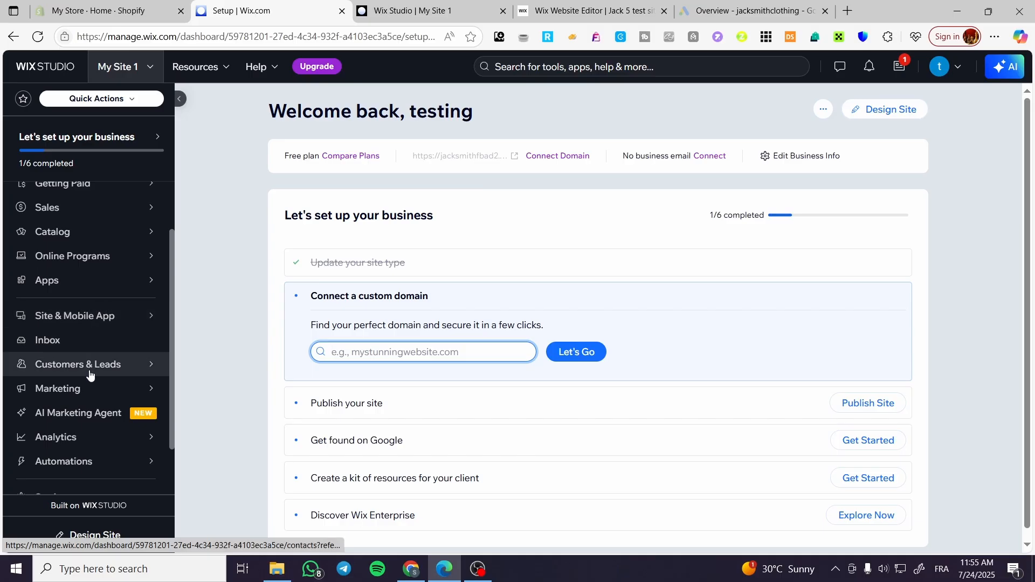
scroll(99, 297, up, 2)
mouse_move(88, 353)
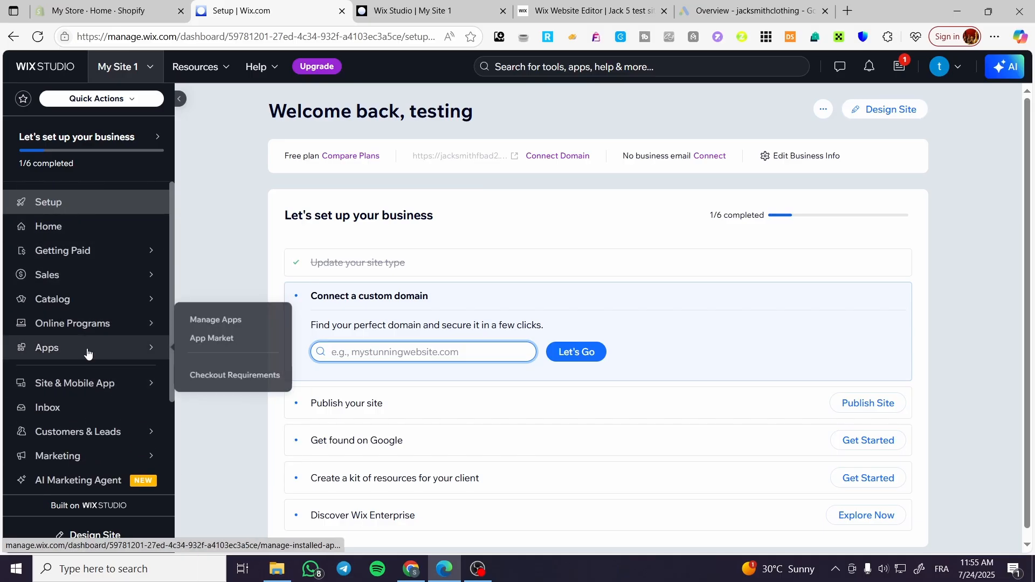
click(218, 340)
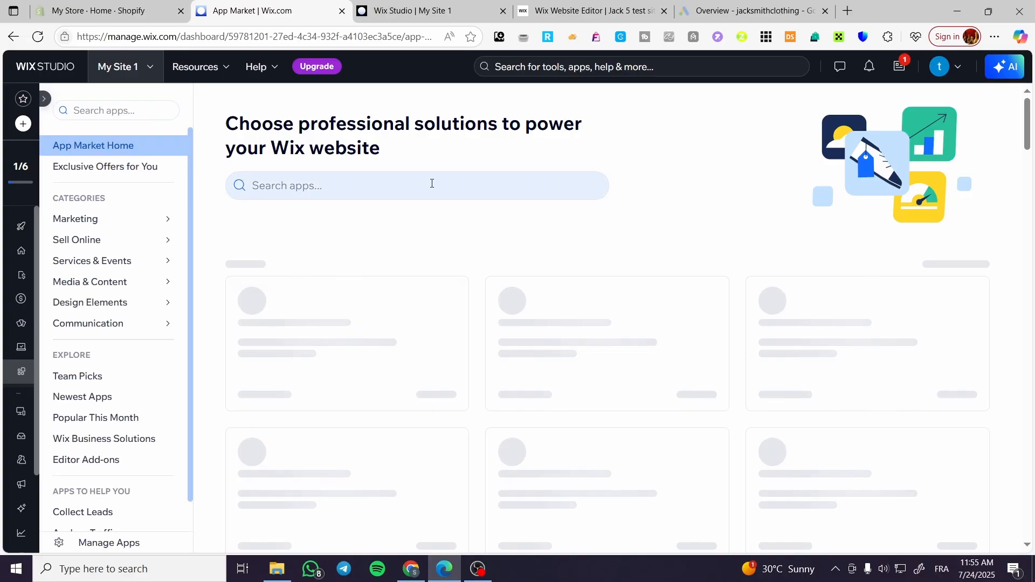
Search the App Market for "appointment" using the suggested search terms
click(431, 184)
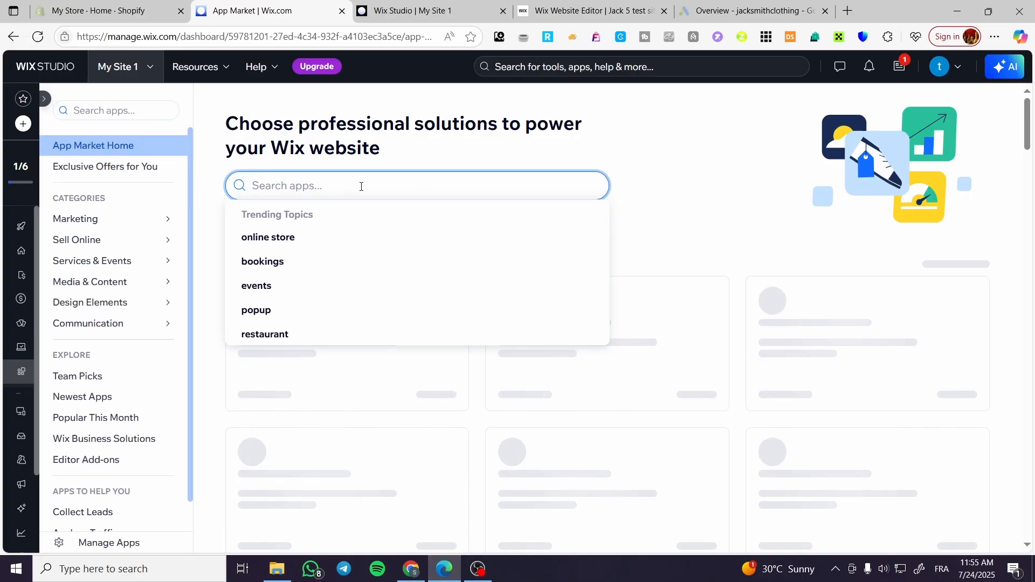
text(appoi)
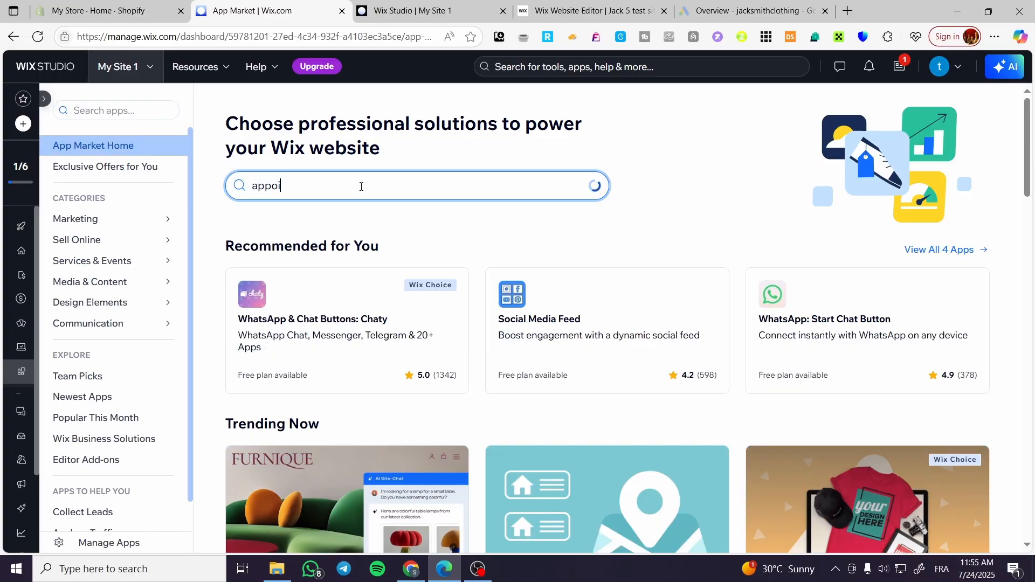
text(n)
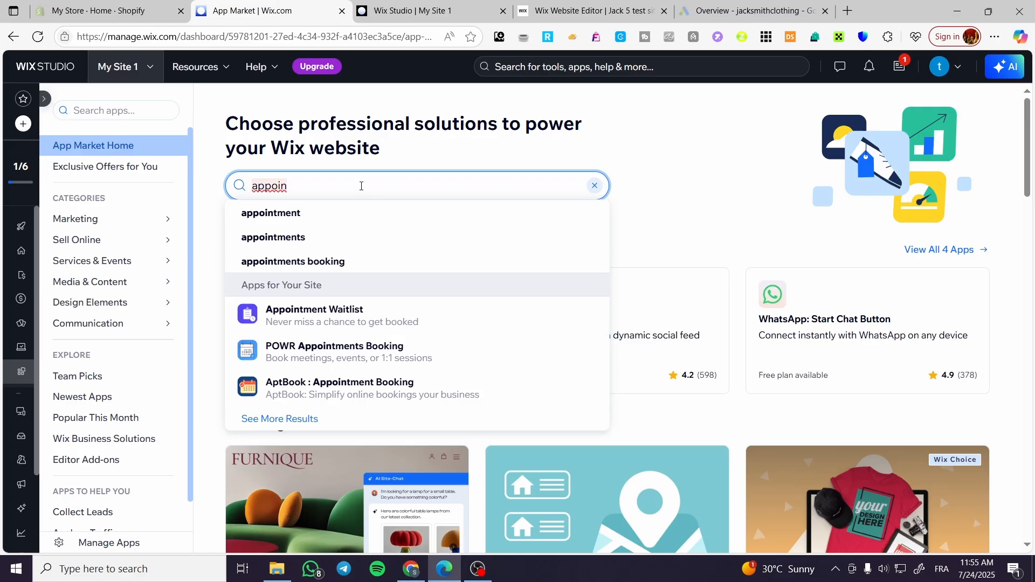
double_click(361, 186)
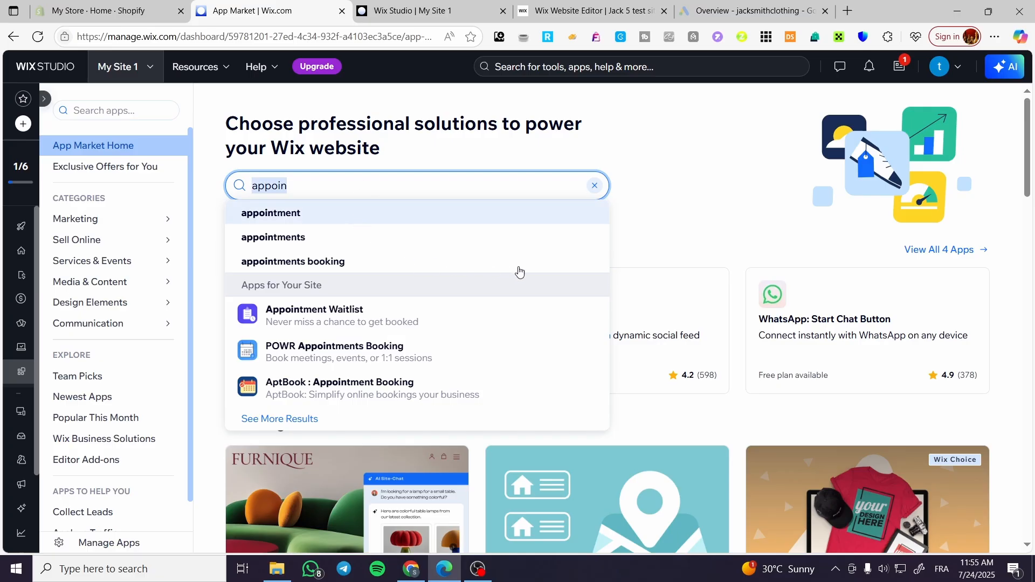
click(347, 230)
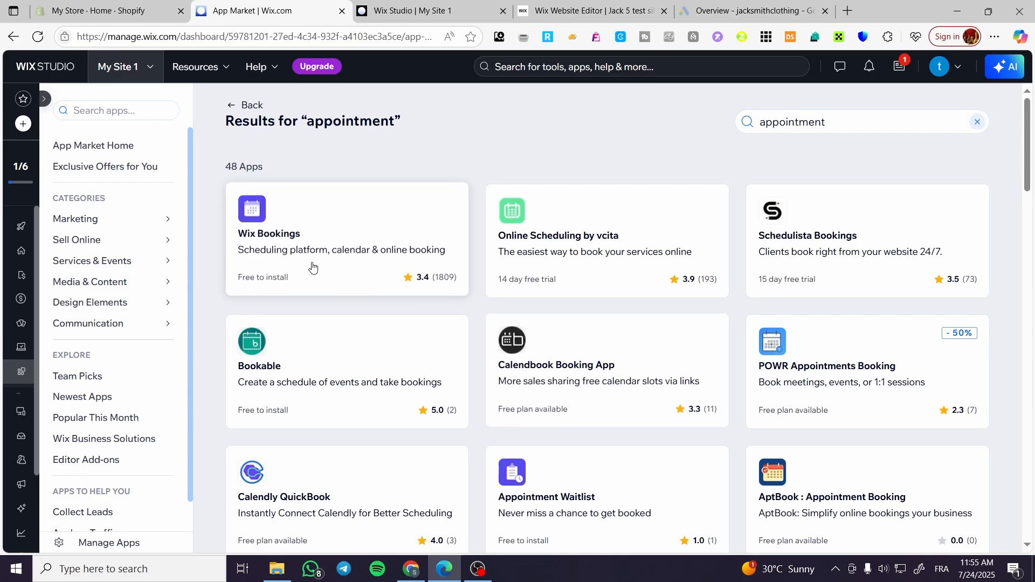
Open the Wix Bookings app from the search results and add it to the site
click(296, 229)
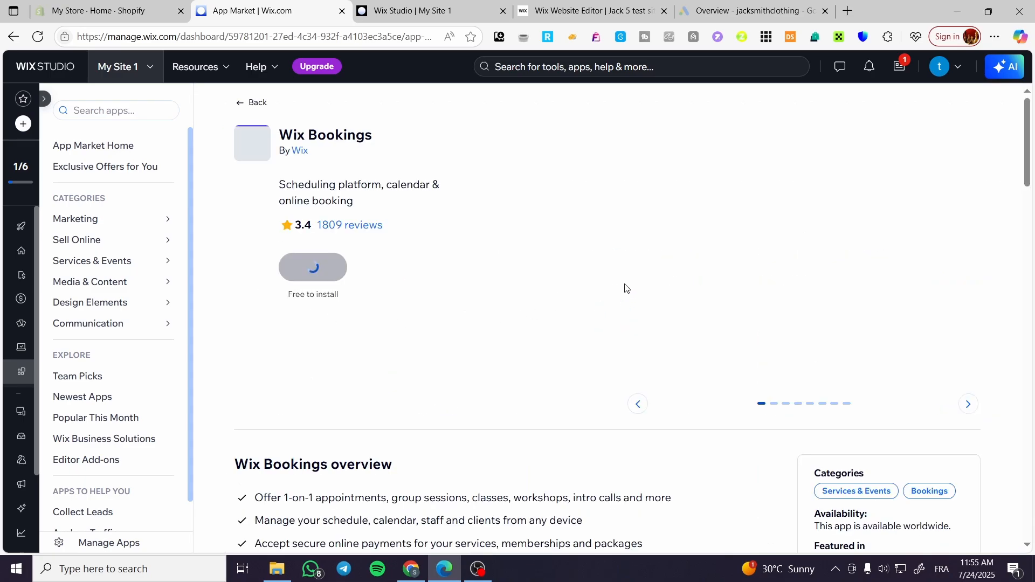
click(353, 268)
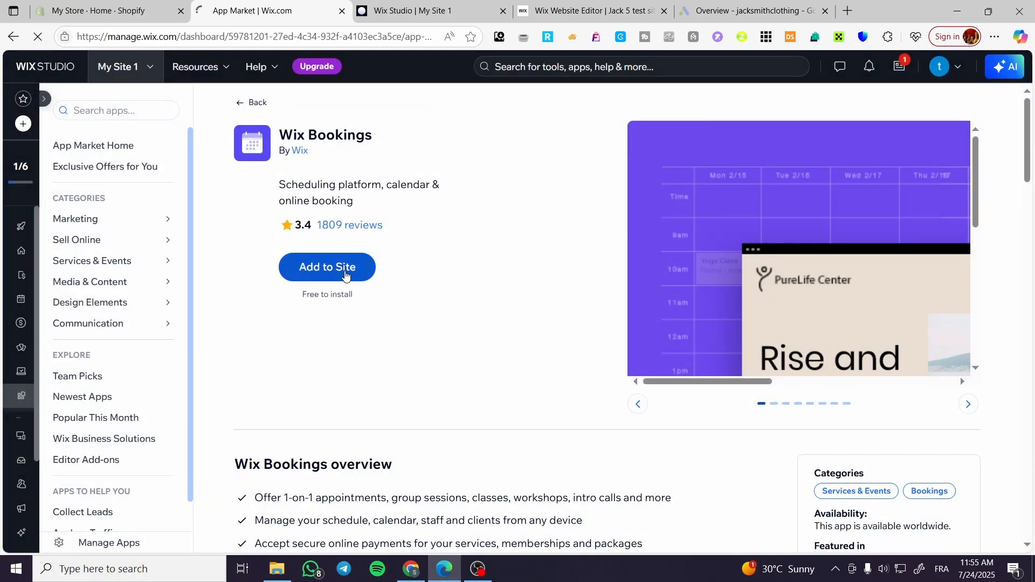
click(344, 270)
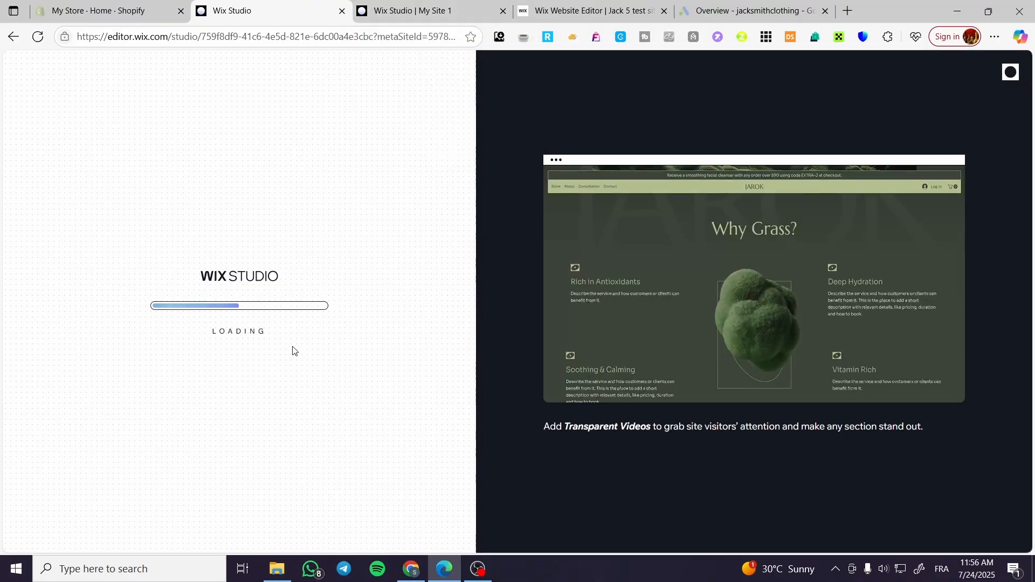
Switch to the already open My Site 1 editor and look over the homepage's product sections
click(453, 8)
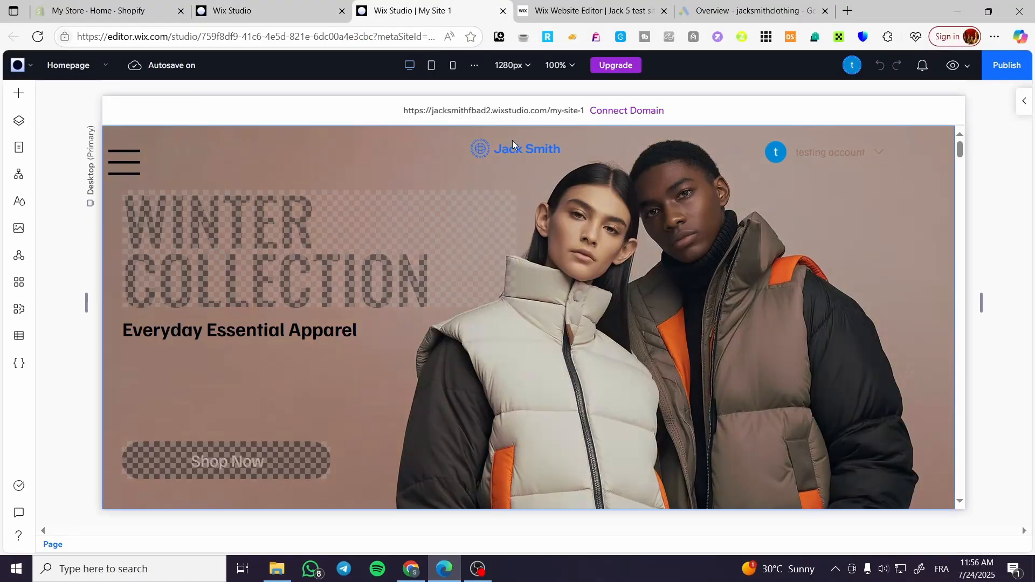
scroll(902, 260, down, 10)
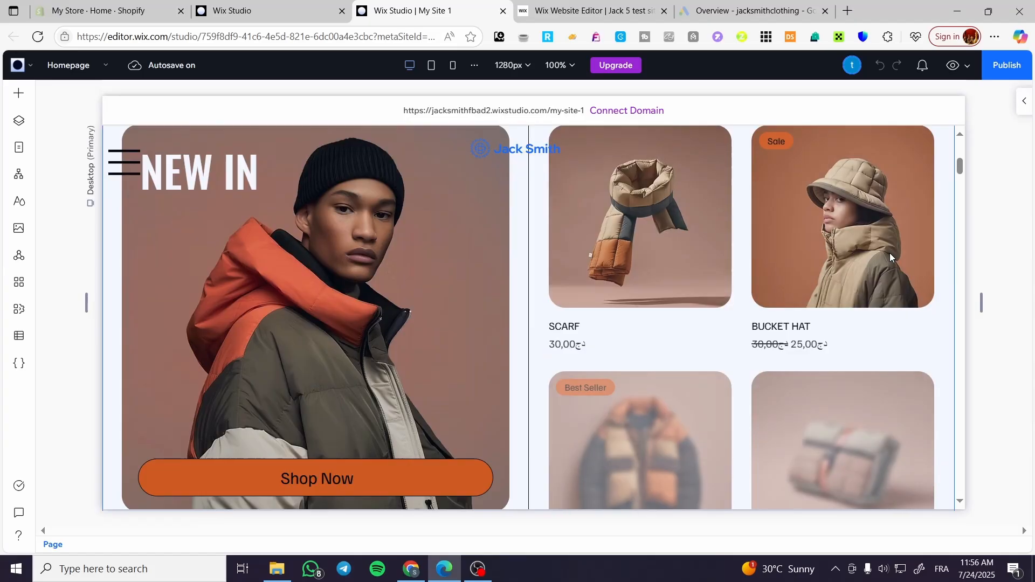
scroll(890, 254, down, 5)
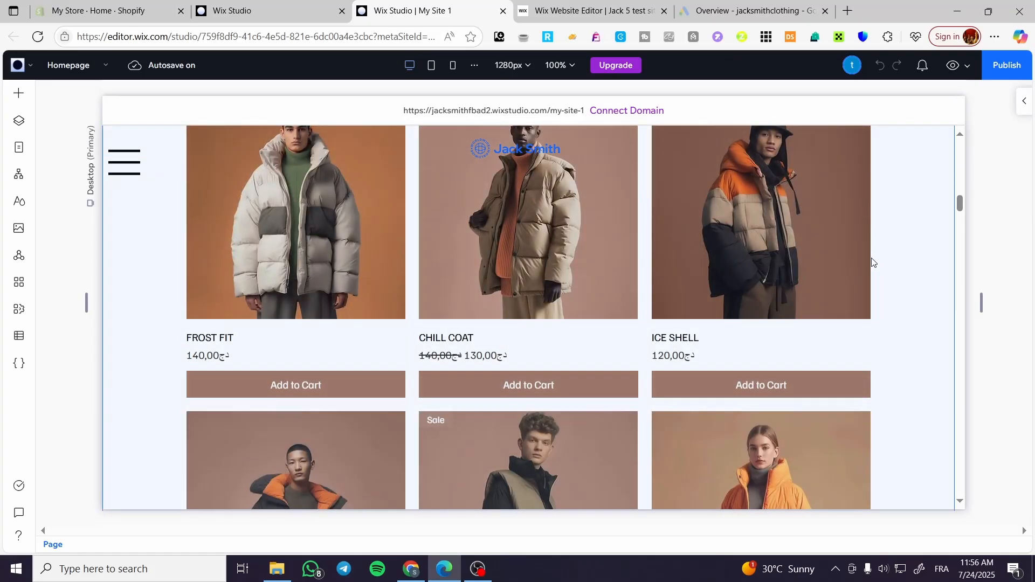
scroll(868, 261, up, 7)
scroll(862, 264, up, 5)
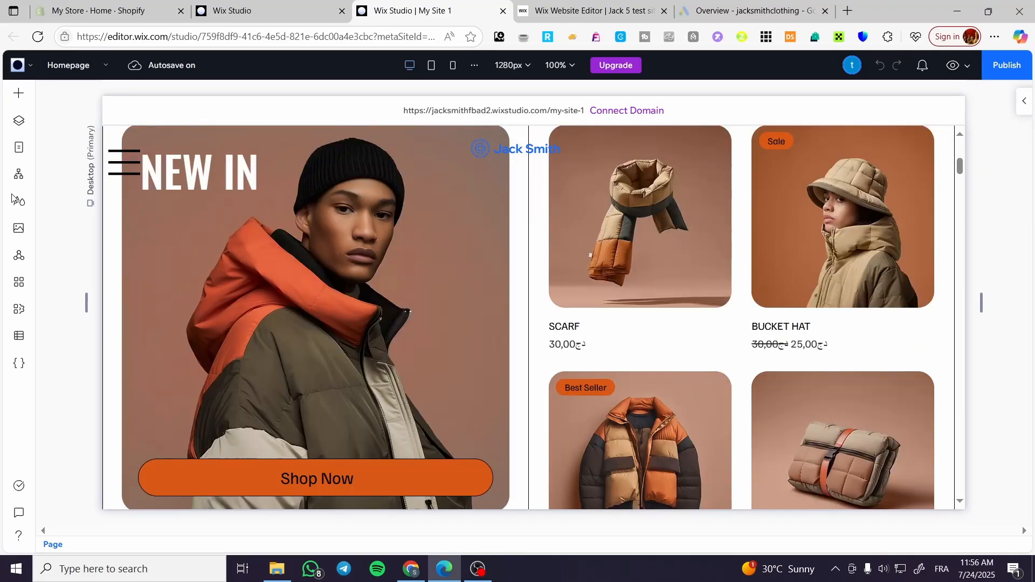
Add a standard blank page to the site and name it "Appointment Page"
click(18, 149)
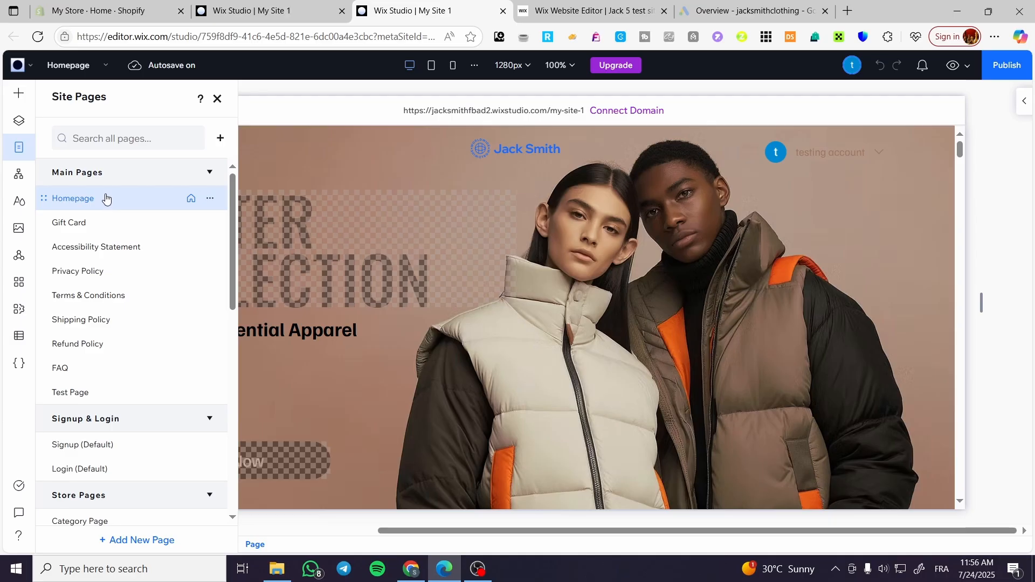
click(221, 139)
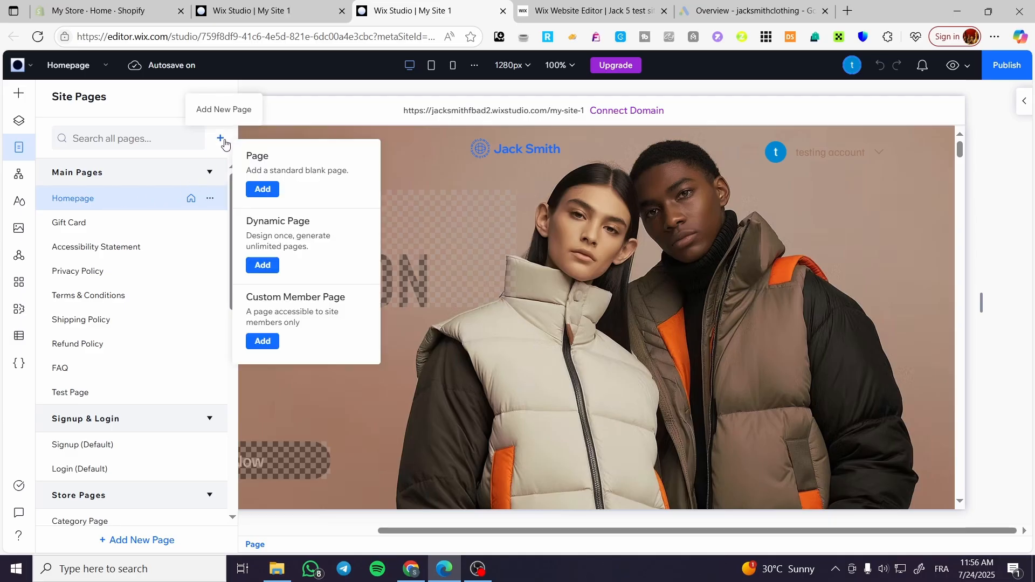
click(263, 190)
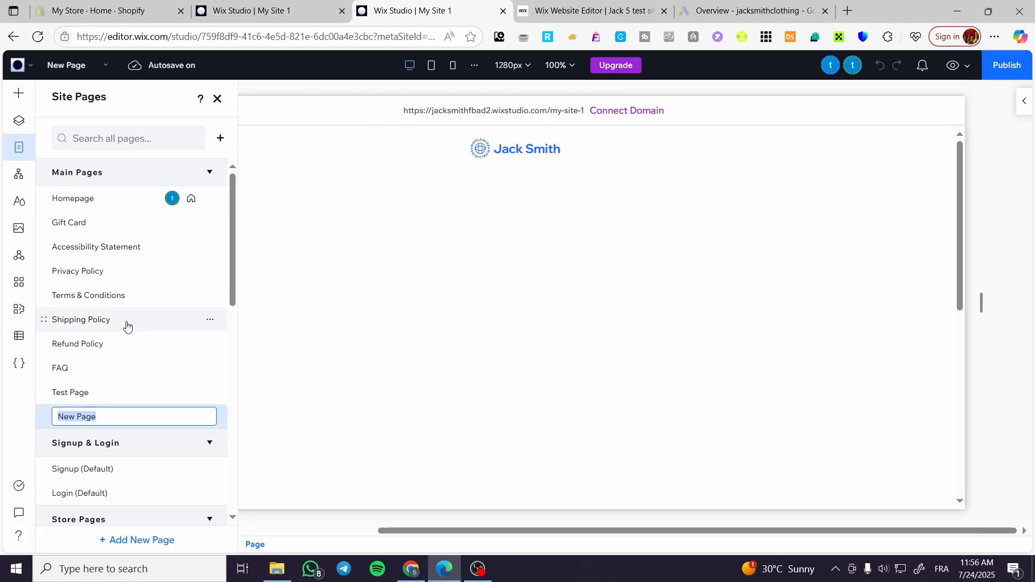
text(Apo)
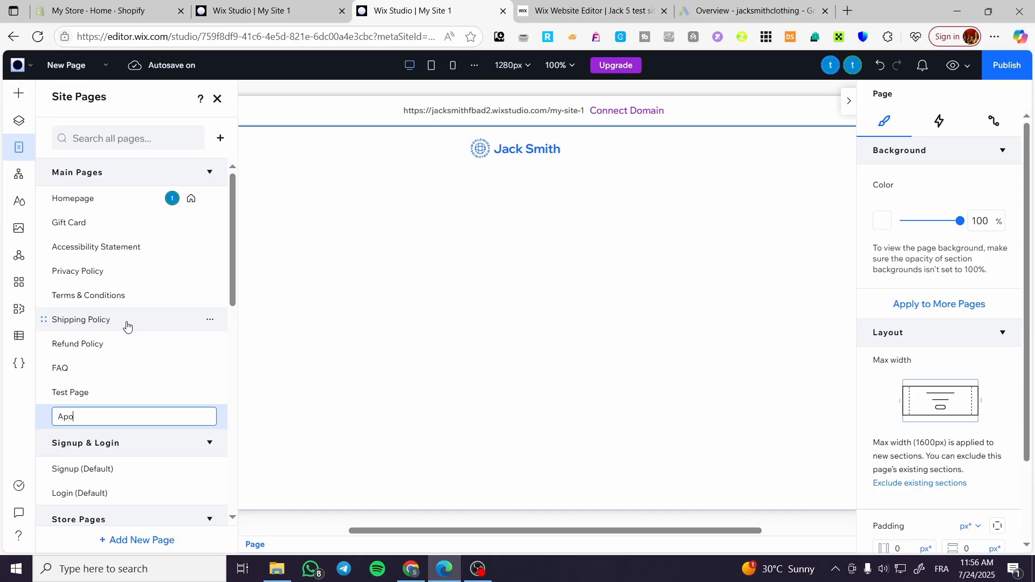
key(BackSpace)
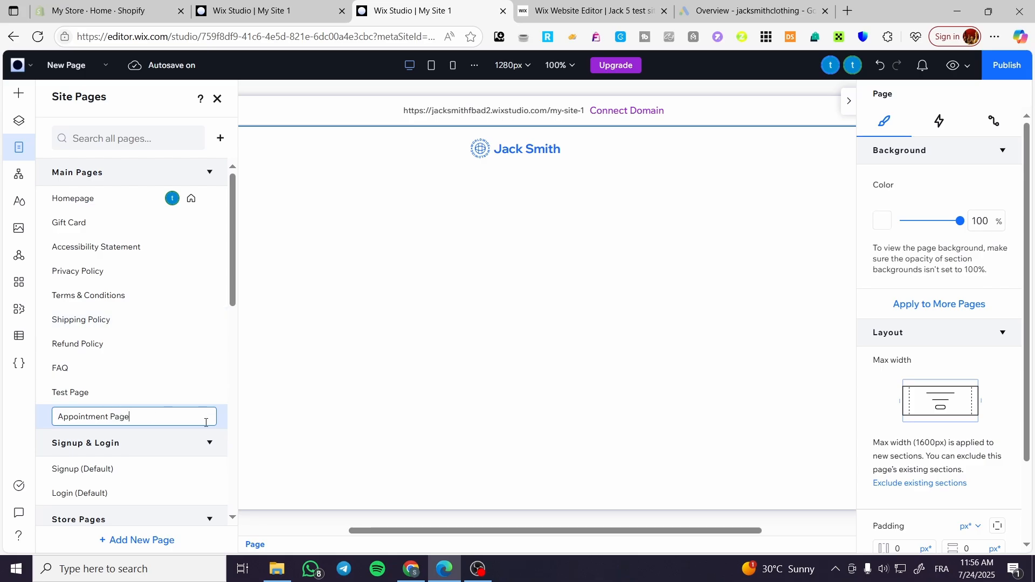
key(Return)
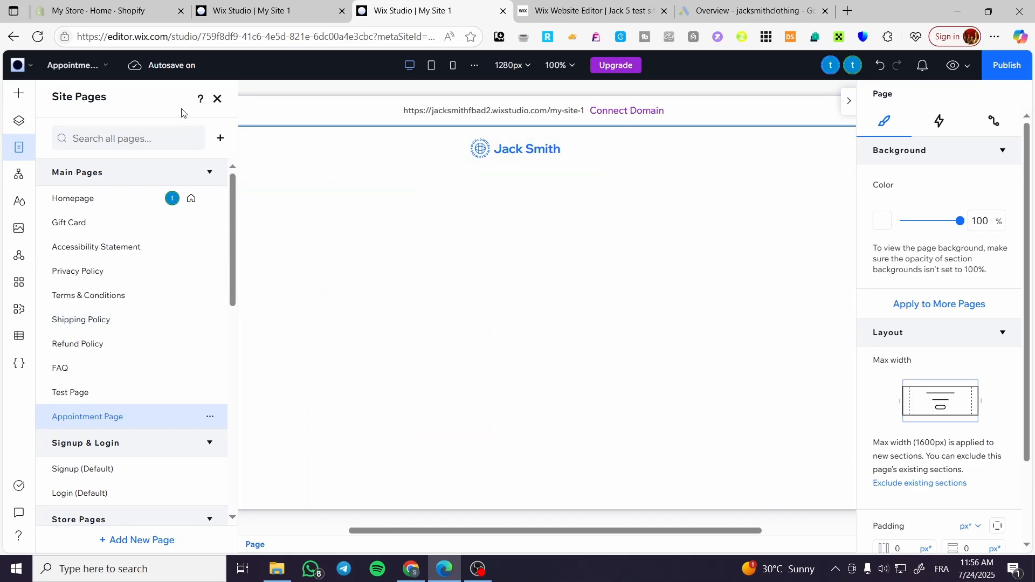
Close the Site Pages list, collapse the page settings, and look over the blank Appointment Page from header to footer
click(218, 100)
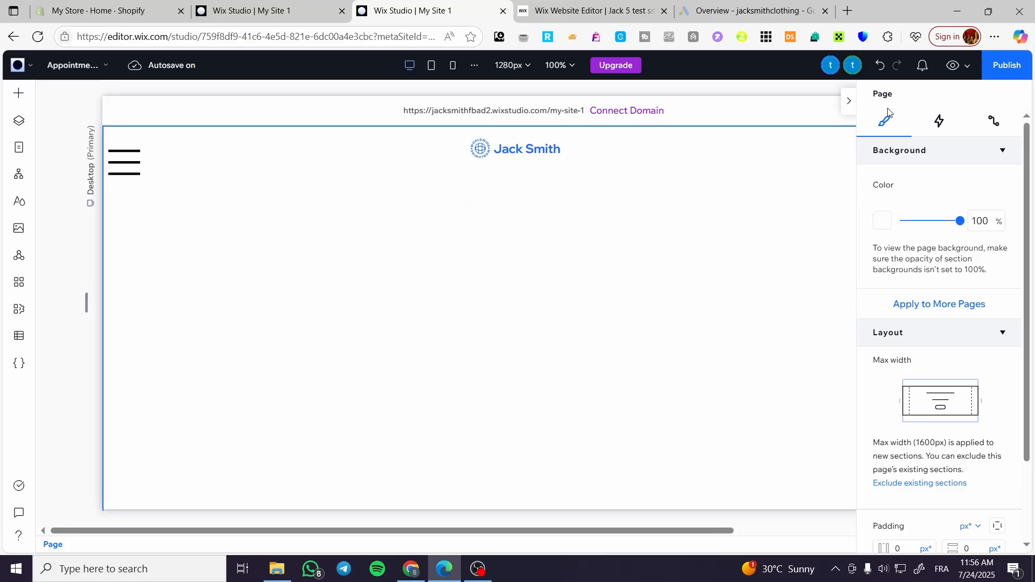
click(850, 107)
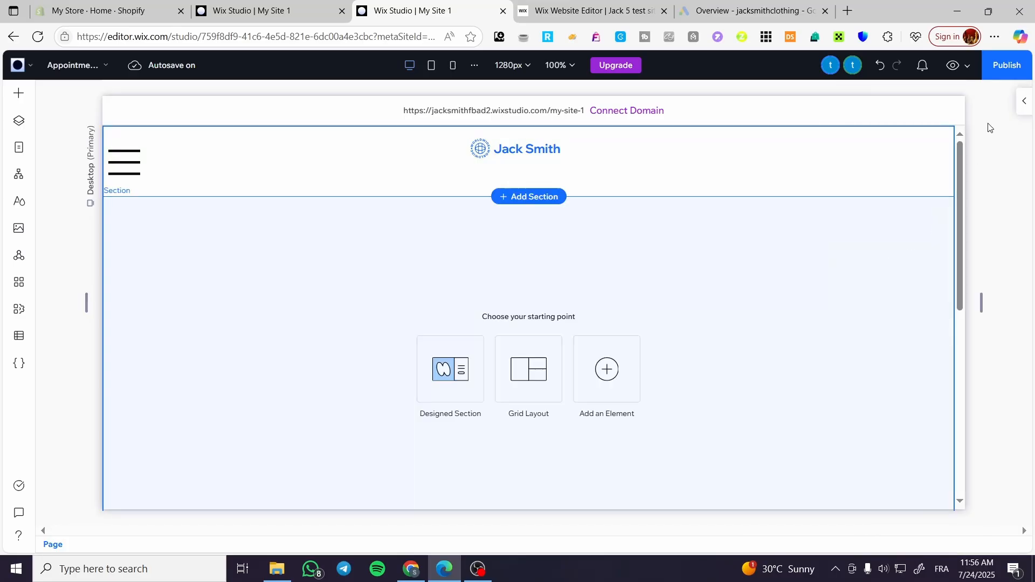
click(958, 102)
click(850, 106)
scroll(422, 293, down, 1)
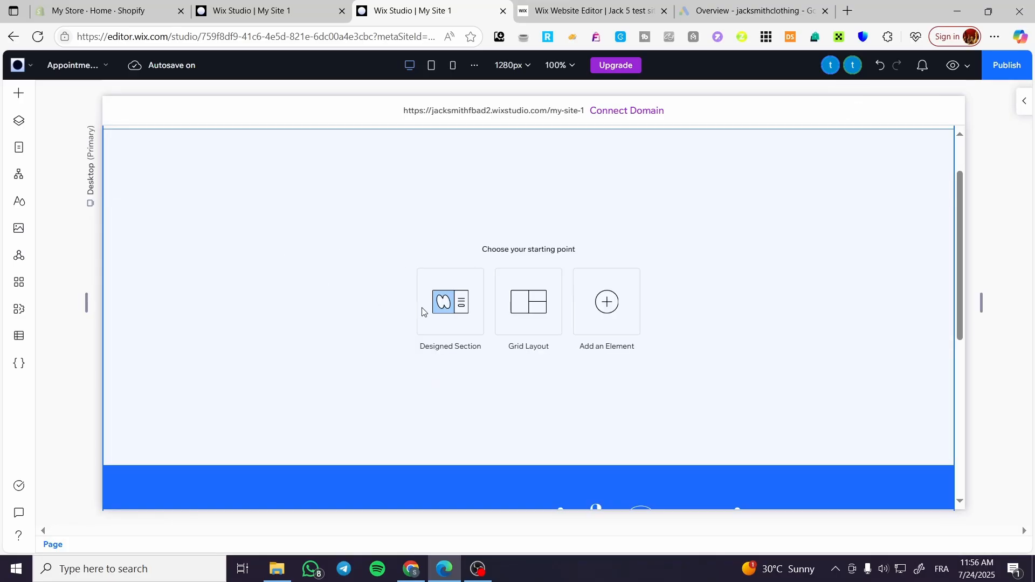
scroll(409, 307, up, 1)
scroll(410, 310, down, 1)
scroll(410, 310, down, 5)
scroll(406, 298, up, 8)
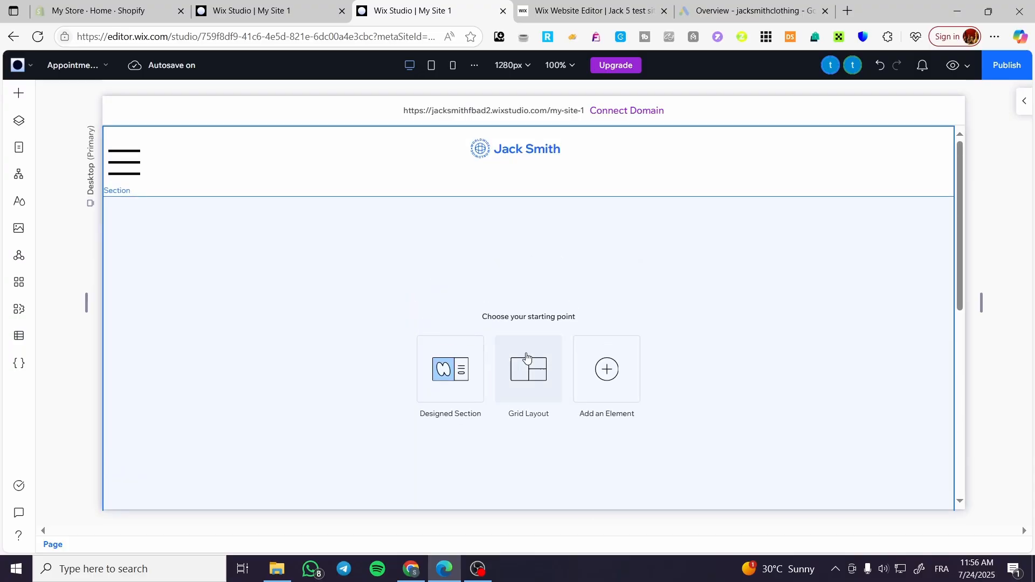
Place an image element of about 290 × 194 px in the Appointment Page's empty section, and delete it
click(606, 371)
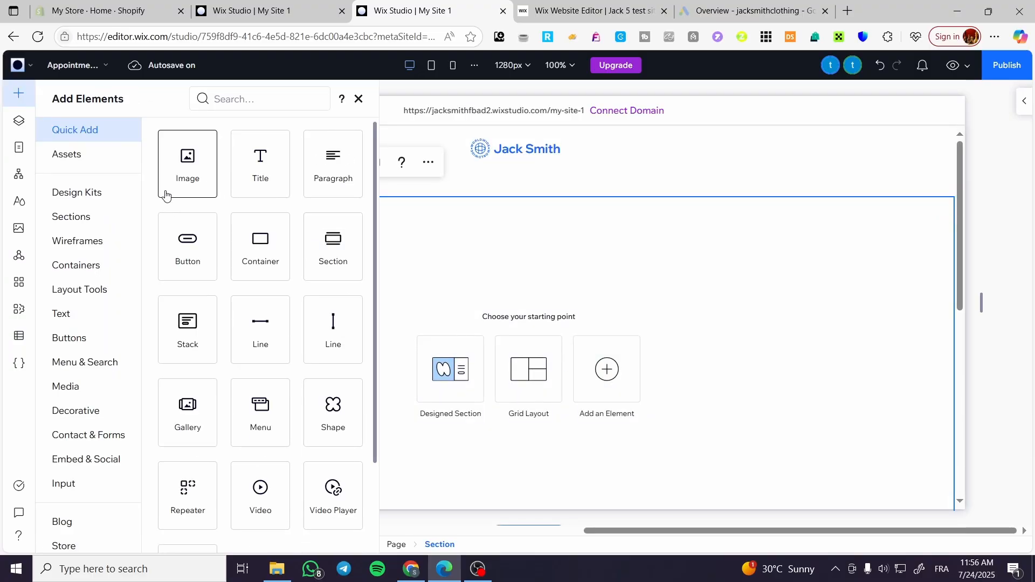
drag(353, 201, 545, 282)
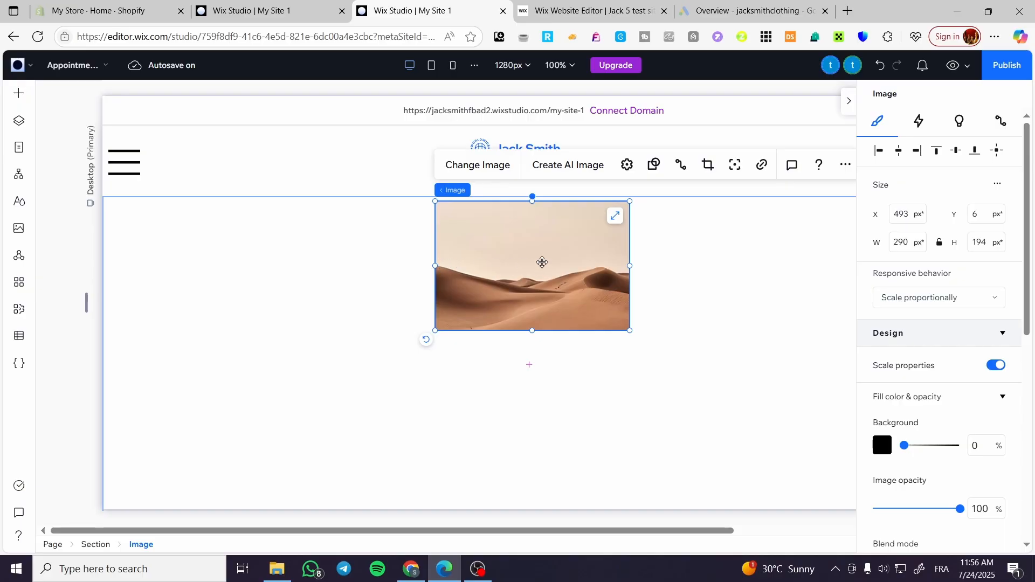
key(Delete)
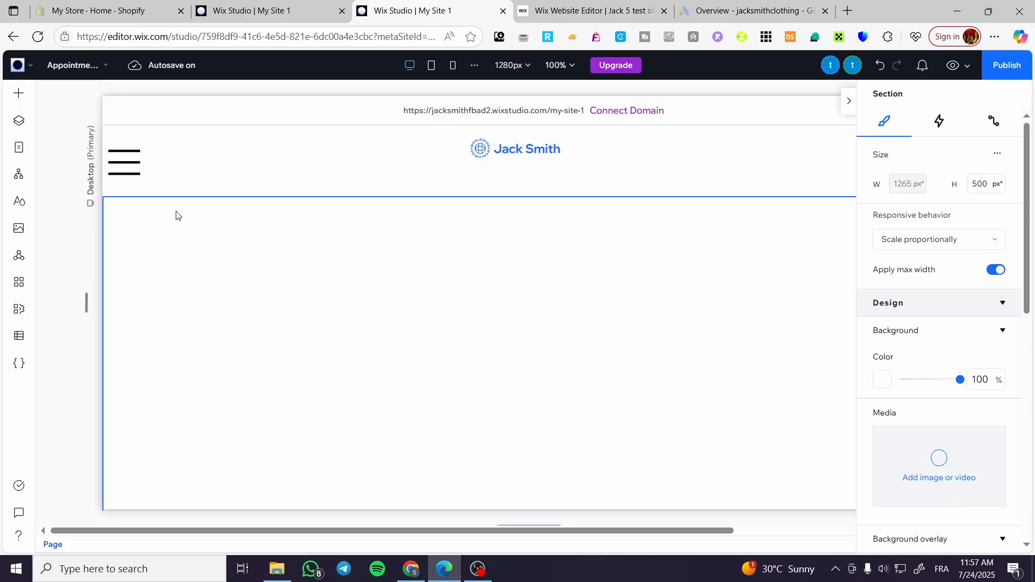
Add a title element about 617 px wide at the top of the Appointment Page's section, reading "Book your Appointment"
click(19, 93)
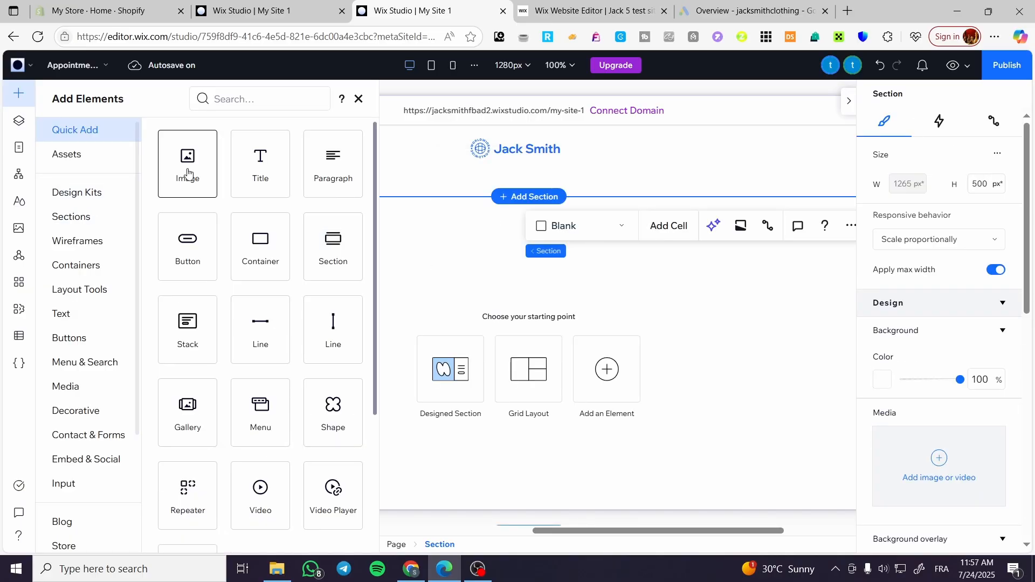
drag(261, 171, 510, 250)
drag(463, 297, 203, 296)
drag(534, 251, 637, 250)
double_click(599, 252)
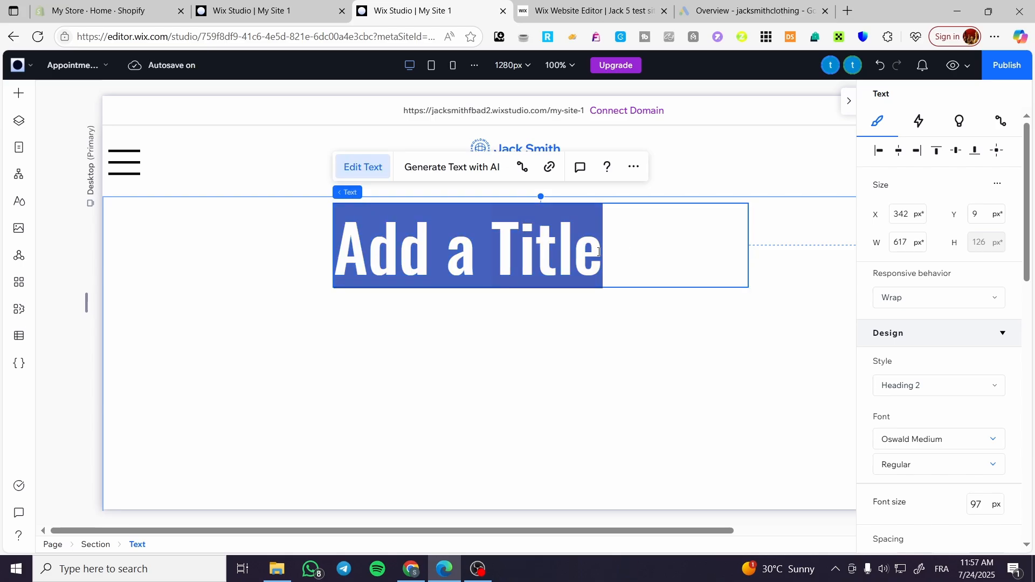
text(Book y)
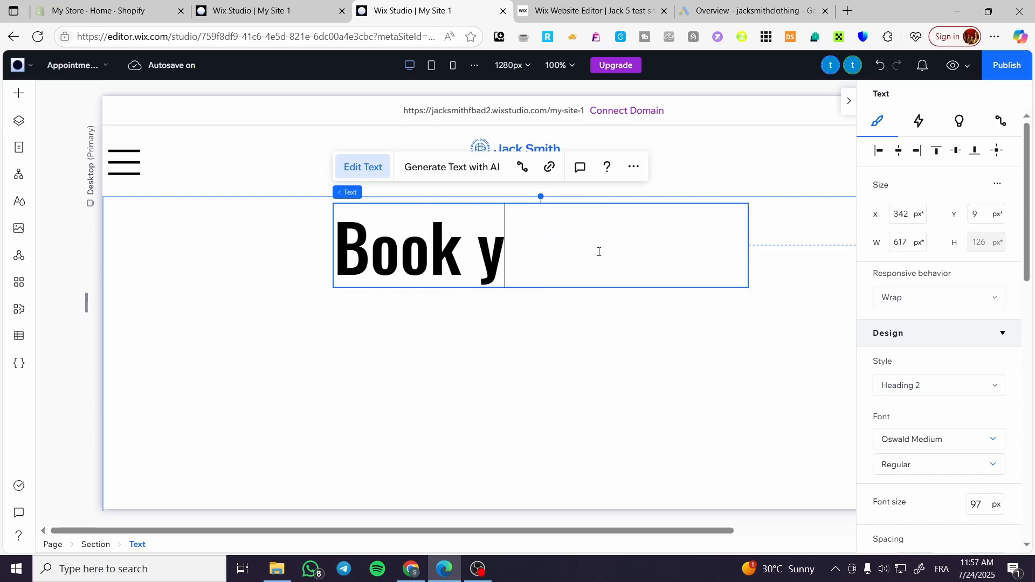
text(our)
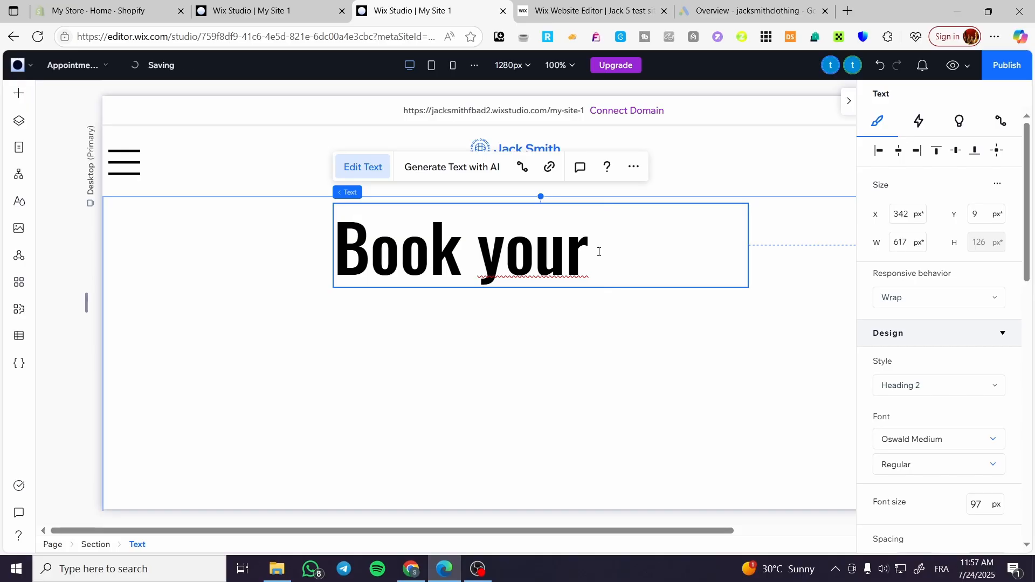
text( Appointment)
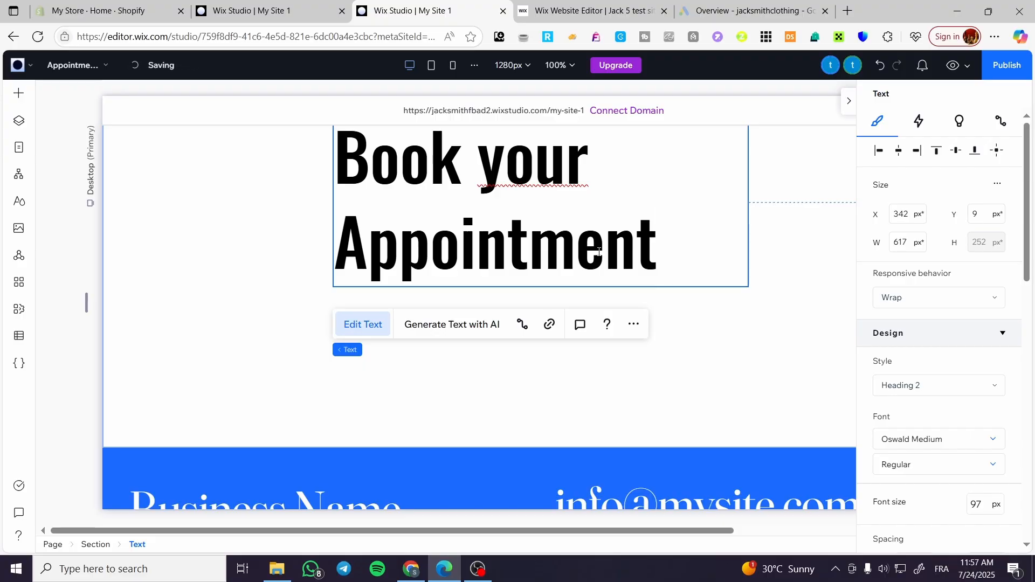
click(635, 294)
Widen the title to about 883 px so it fits one line, and move it to about X 190, Y 68
click(331, 204)
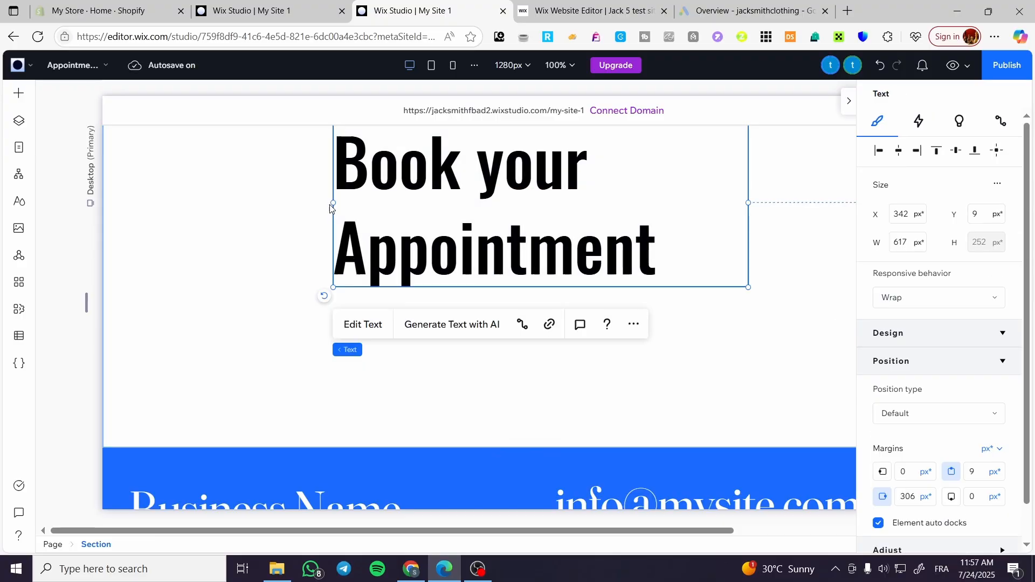
drag(333, 204, 152, 211)
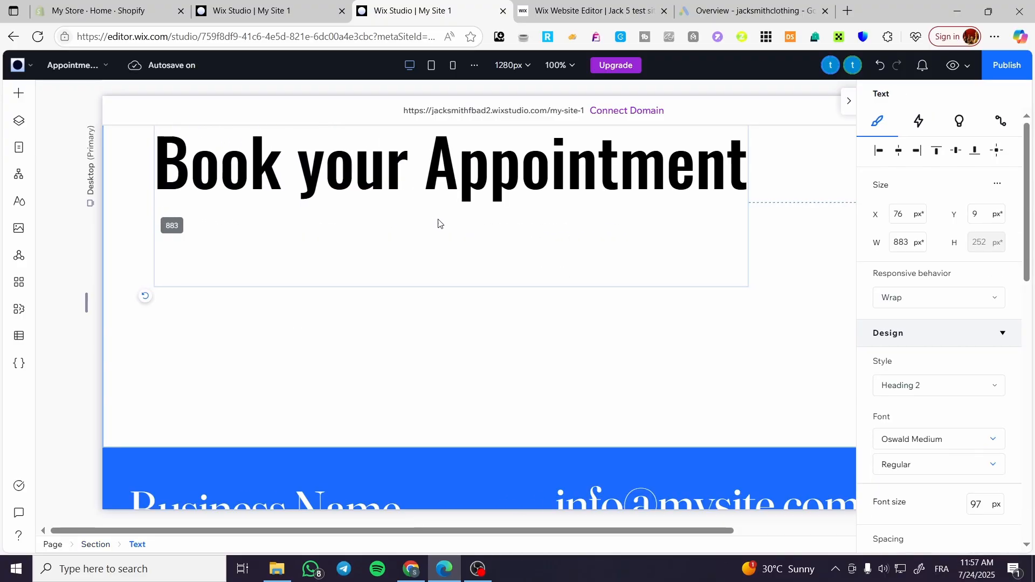
drag(555, 185, 630, 222)
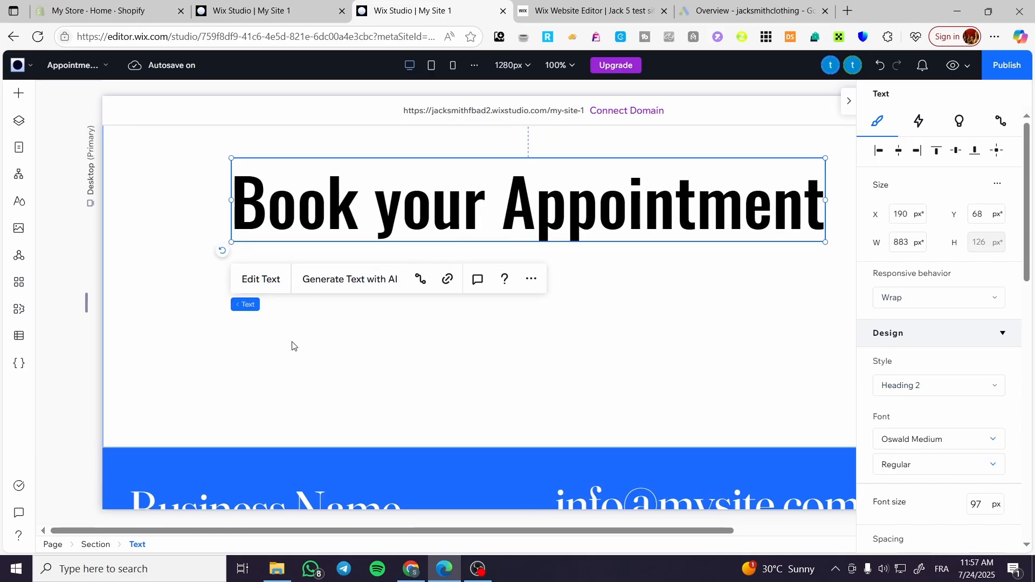
Change the "Book your Appointment" title's text style to Heading 5
click(266, 283)
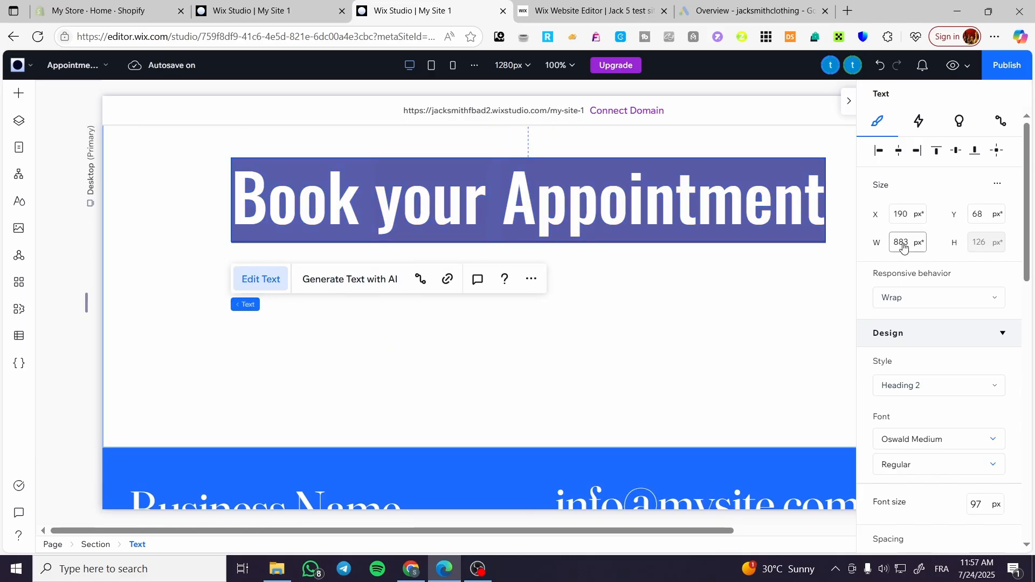
click(960, 385)
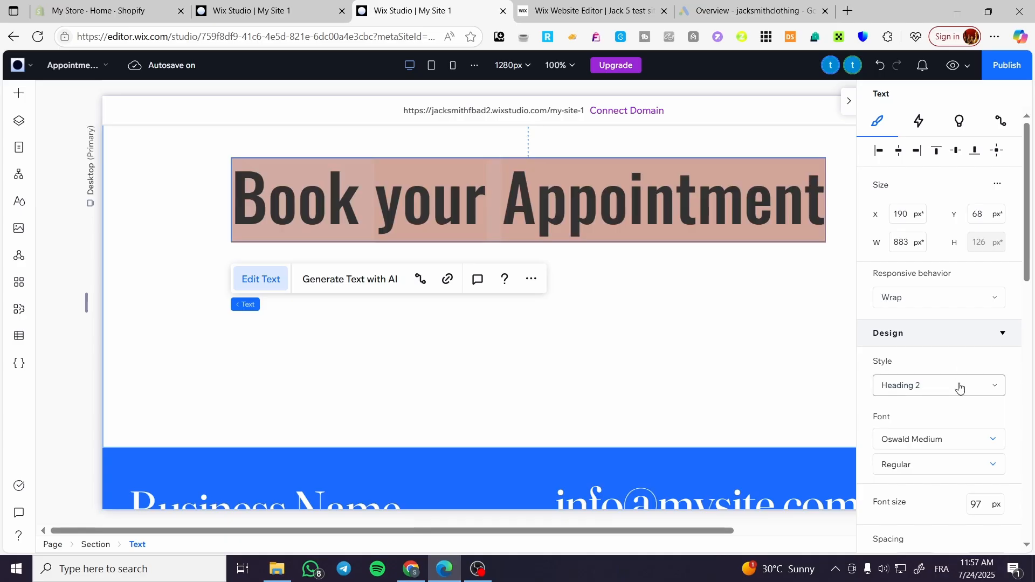
scroll(944, 448, down, 3)
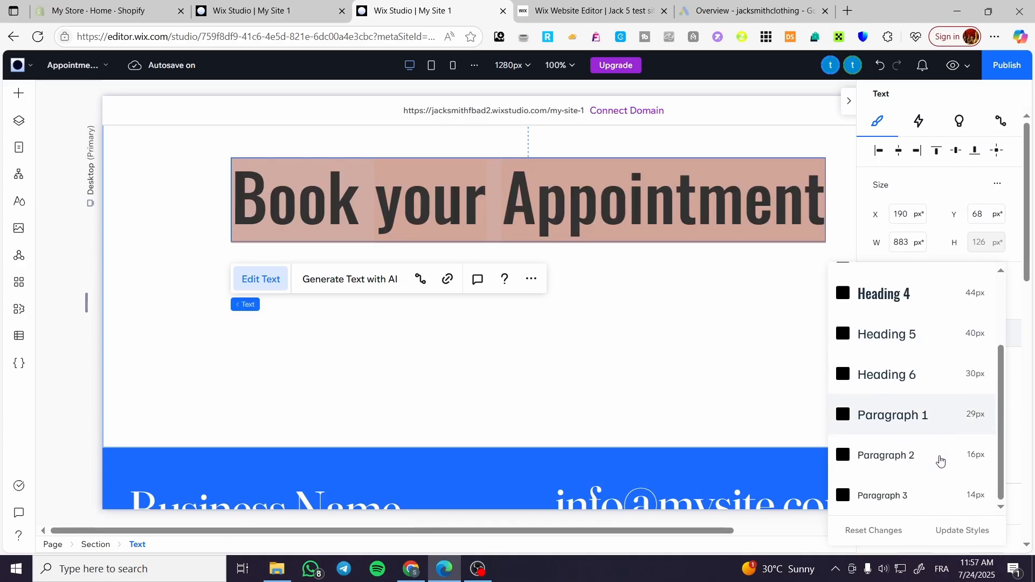
click(923, 349)
click(610, 288)
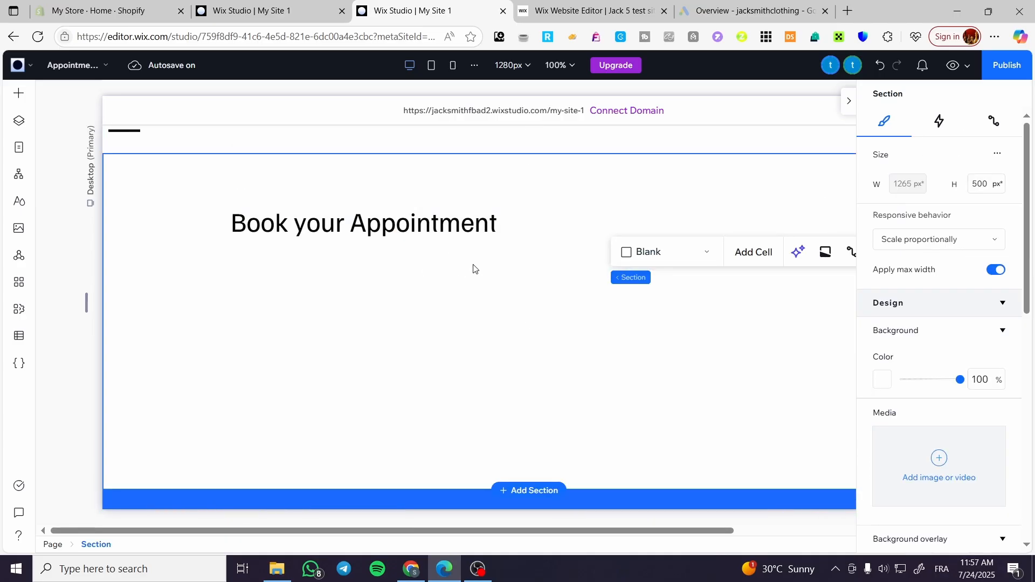
Narrow the title's text box to about 451 px and move it to about X 406, Y 15
click(770, 215)
drag(826, 222, 494, 220)
drag(495, 240, 554, 195)
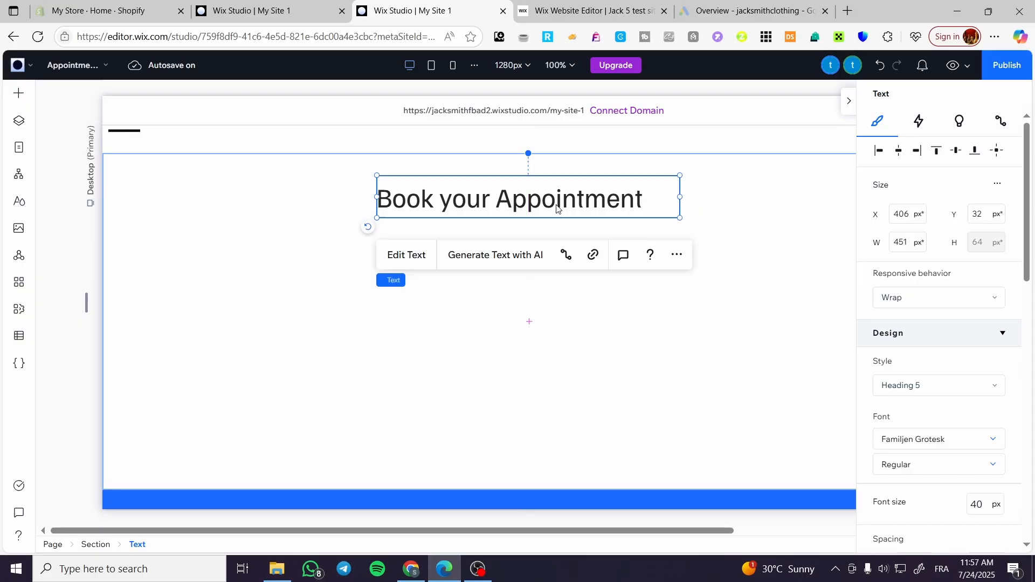
click(424, 292)
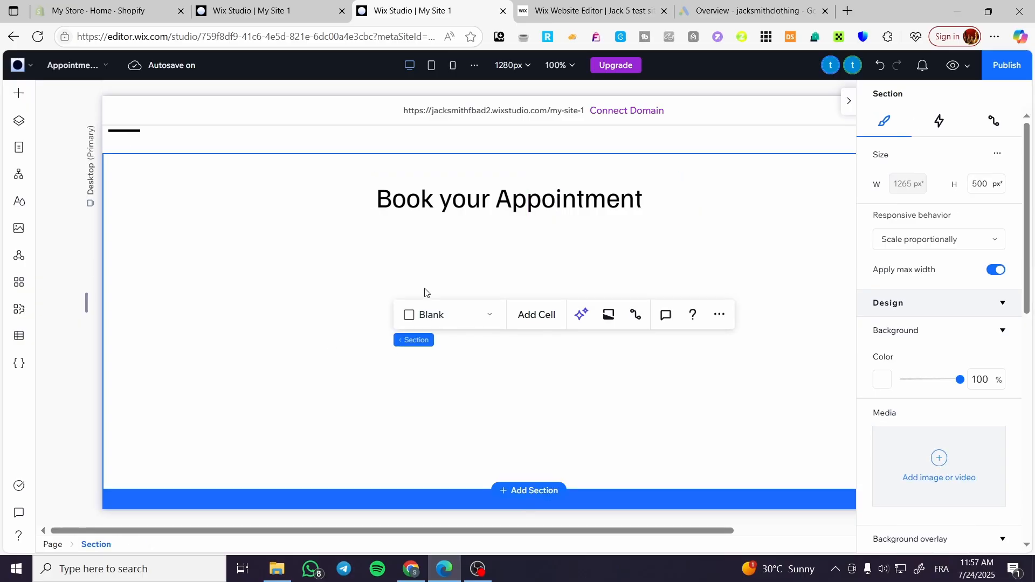
click(543, 198)
drag(543, 198, 543, 189)
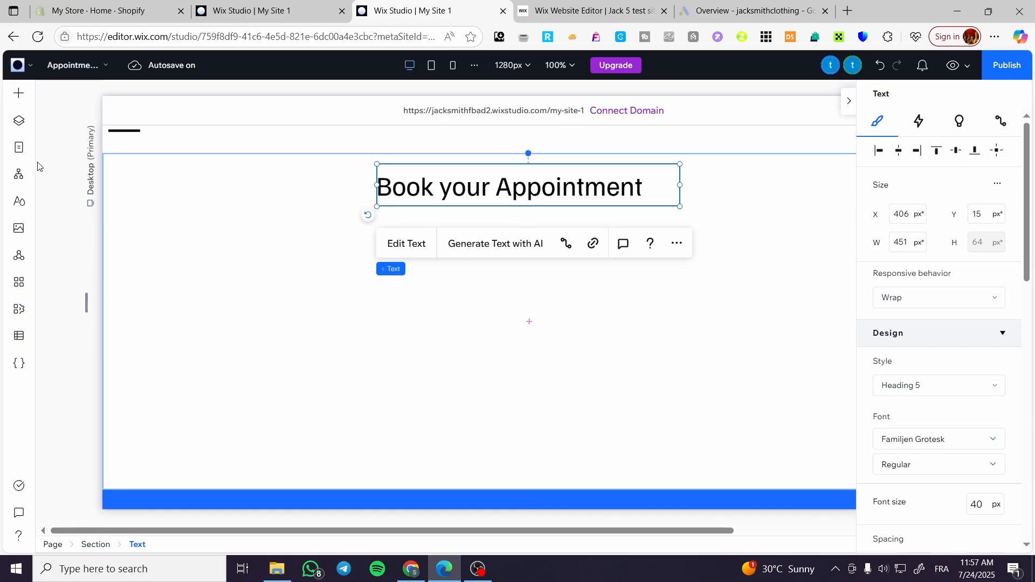
Browse the ready-made contact and form elements, and place the Online Order Form from Old Forms below the page title
click(20, 96)
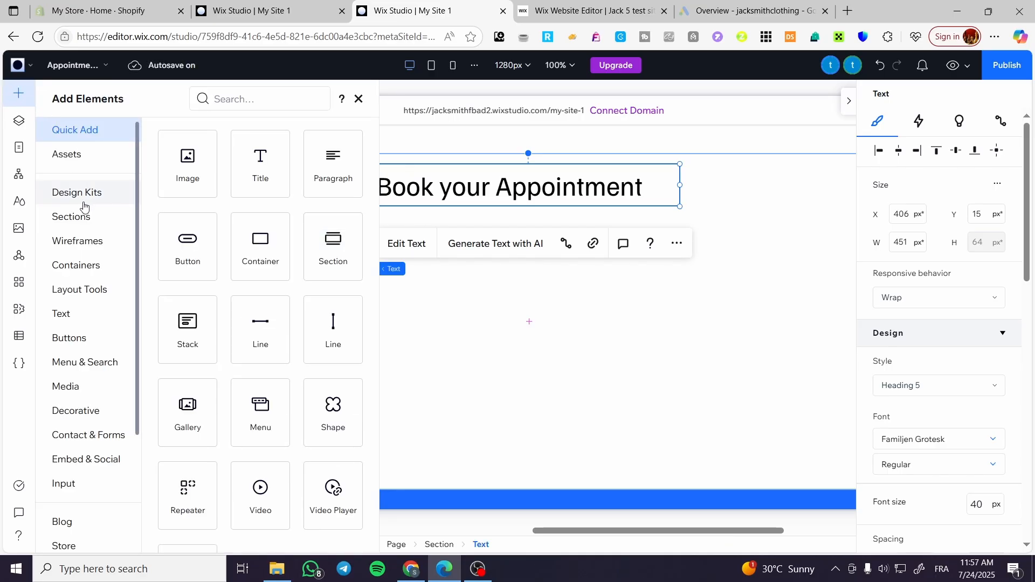
click(79, 443)
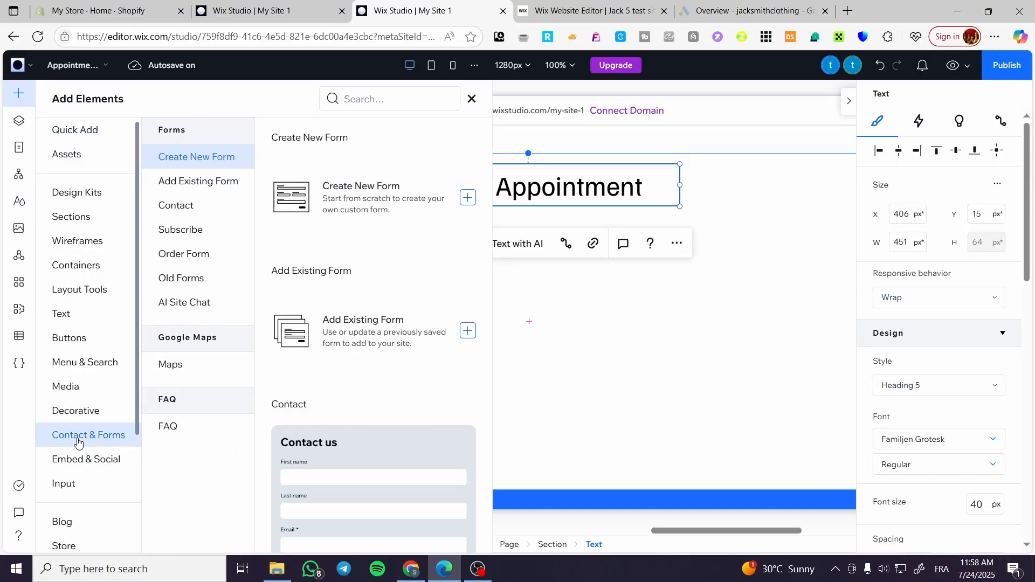
click(198, 210)
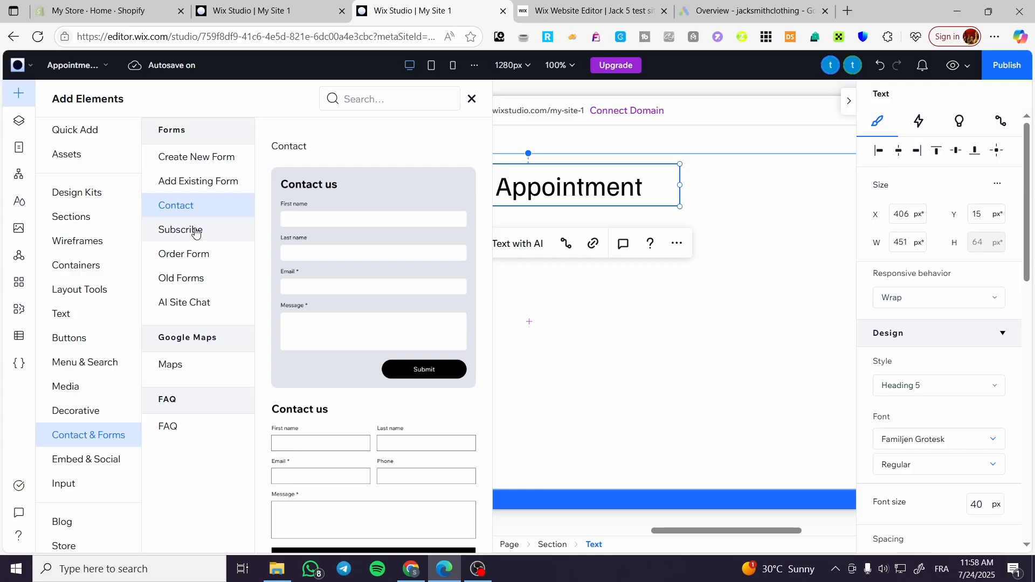
click(196, 231)
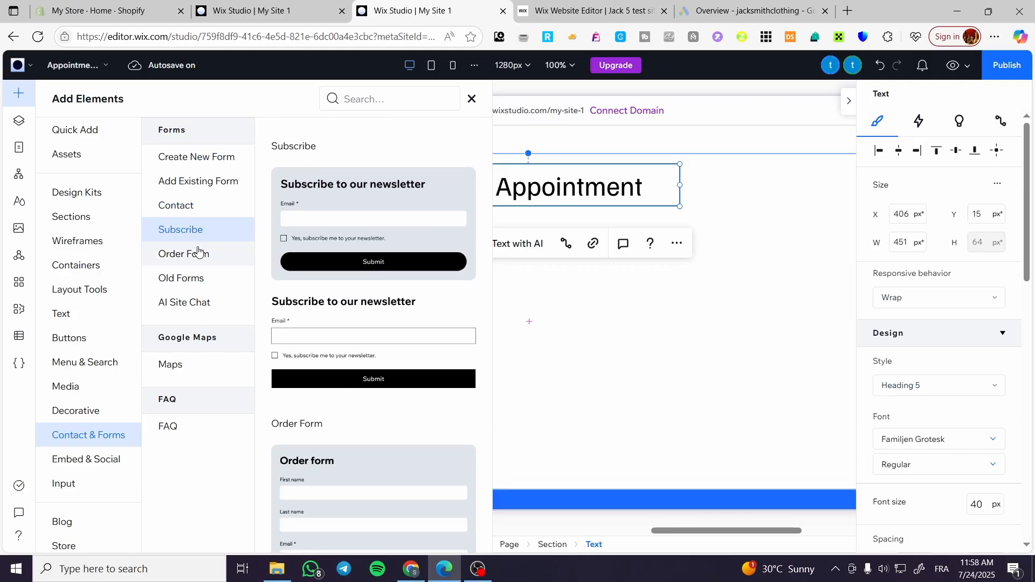
click(197, 254)
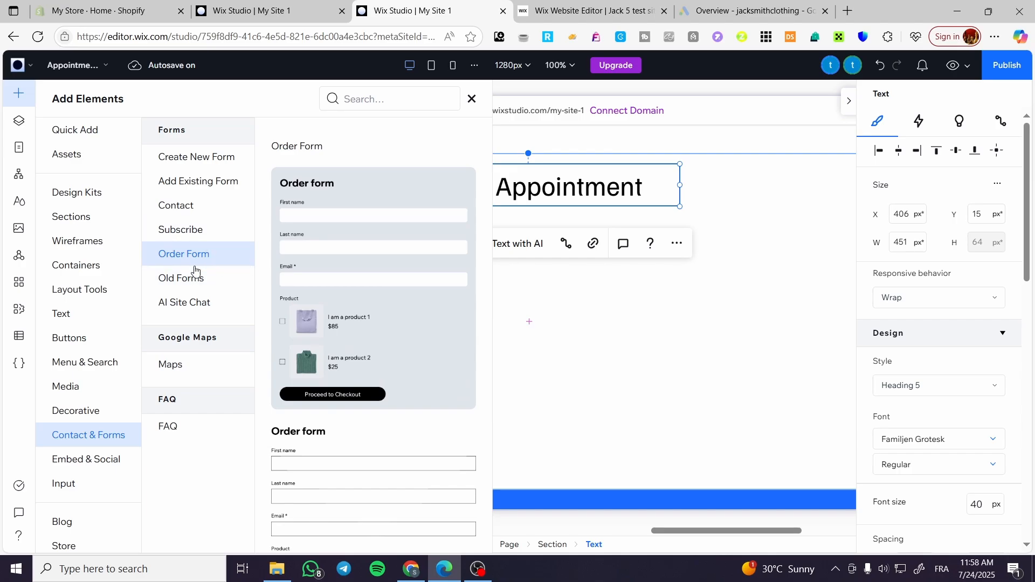
click(202, 279)
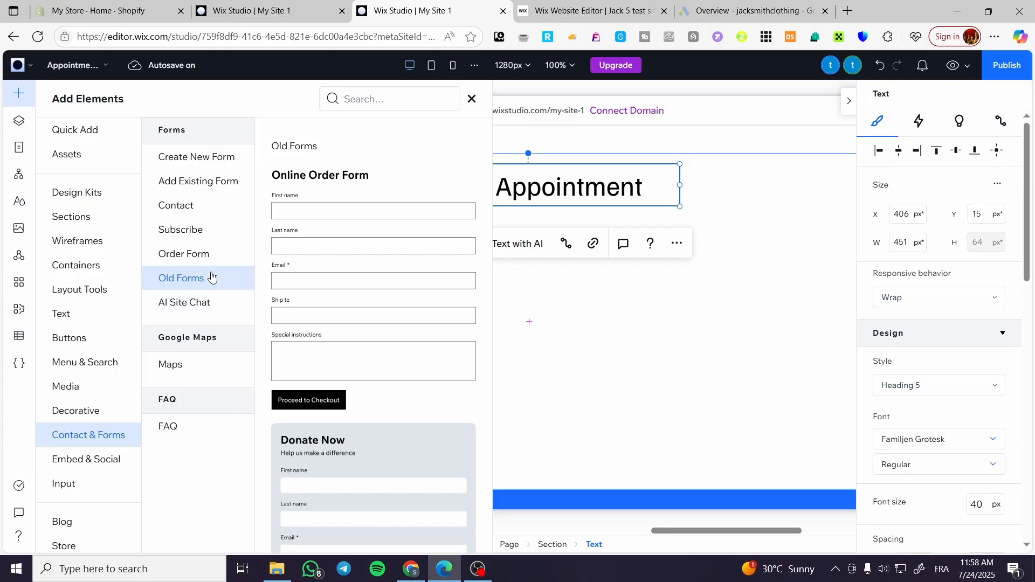
click(210, 312)
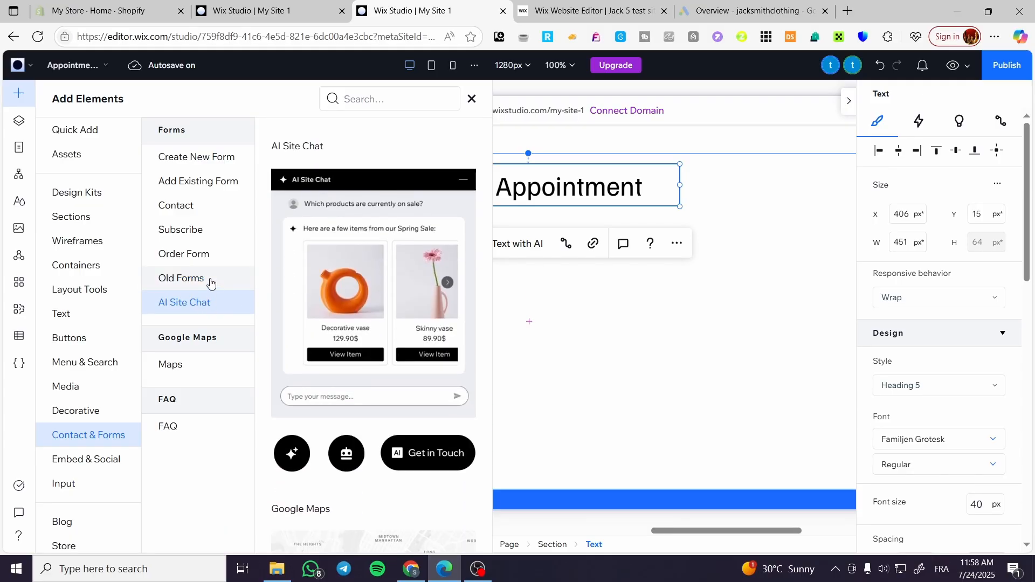
click(209, 281)
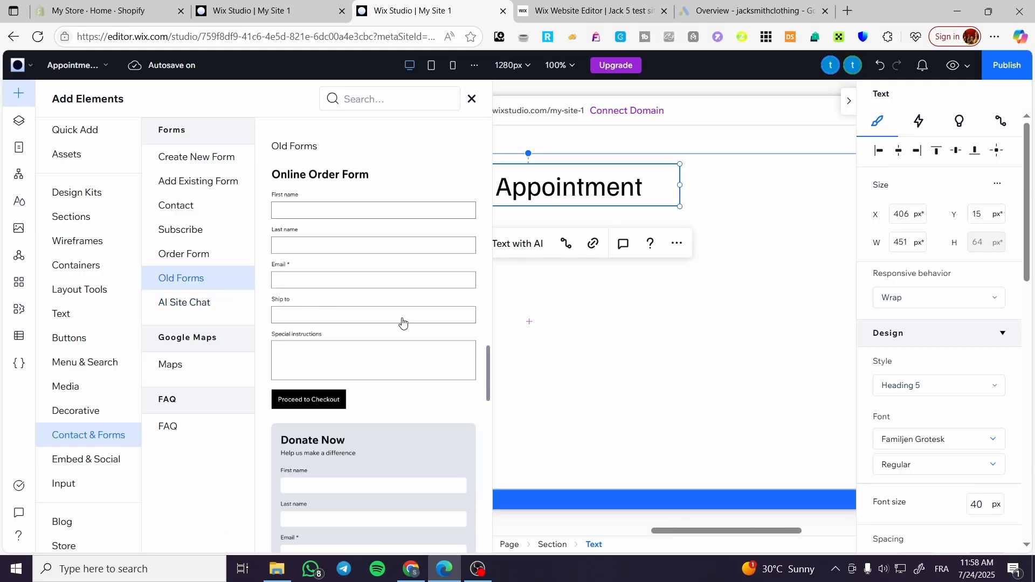
drag(346, 277, 557, 283)
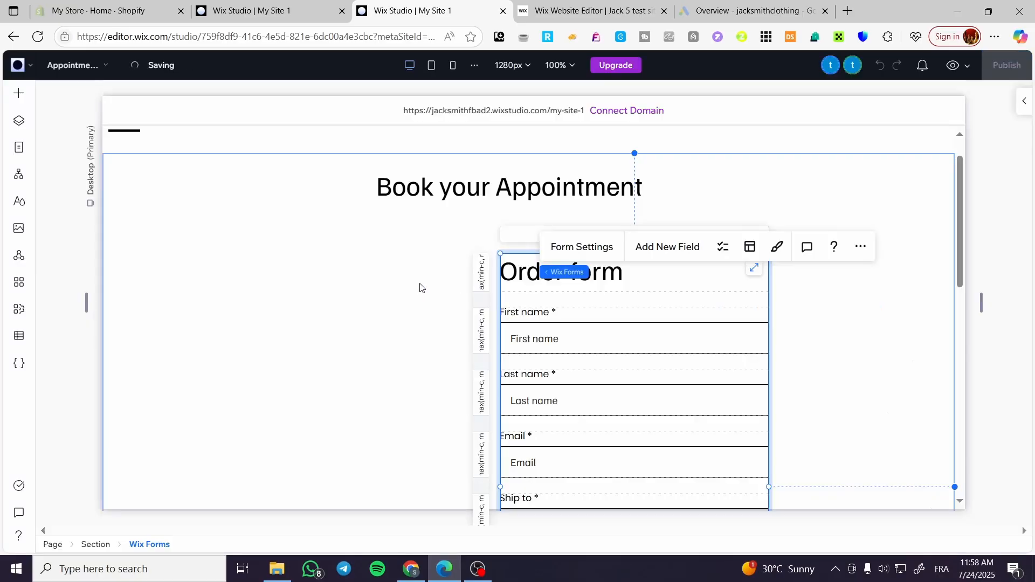
Widen the order form to about 607 px beneath the title, and extend the section's height to about 922 px
drag(575, 333, 455, 289)
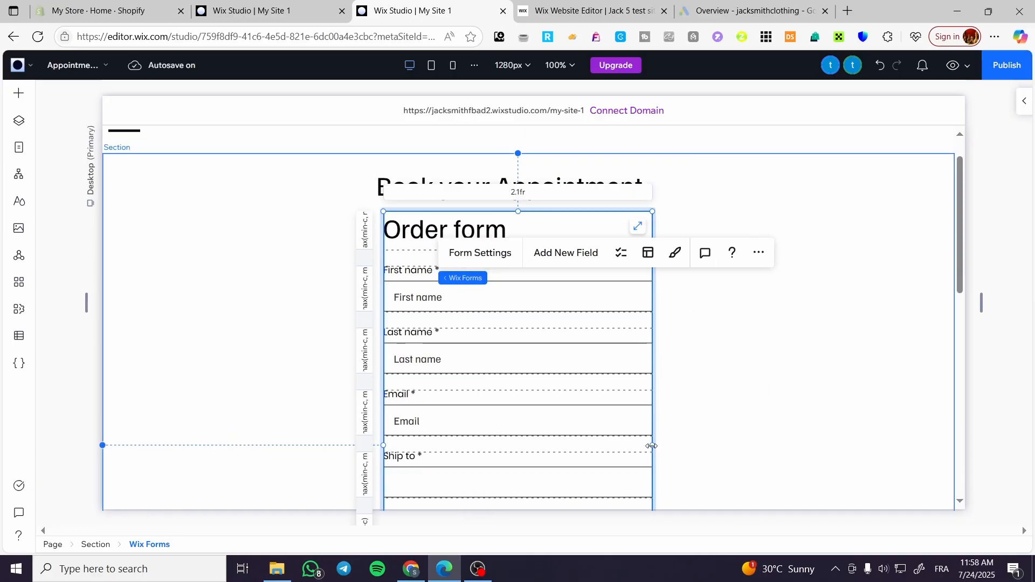
drag(709, 443, 787, 445)
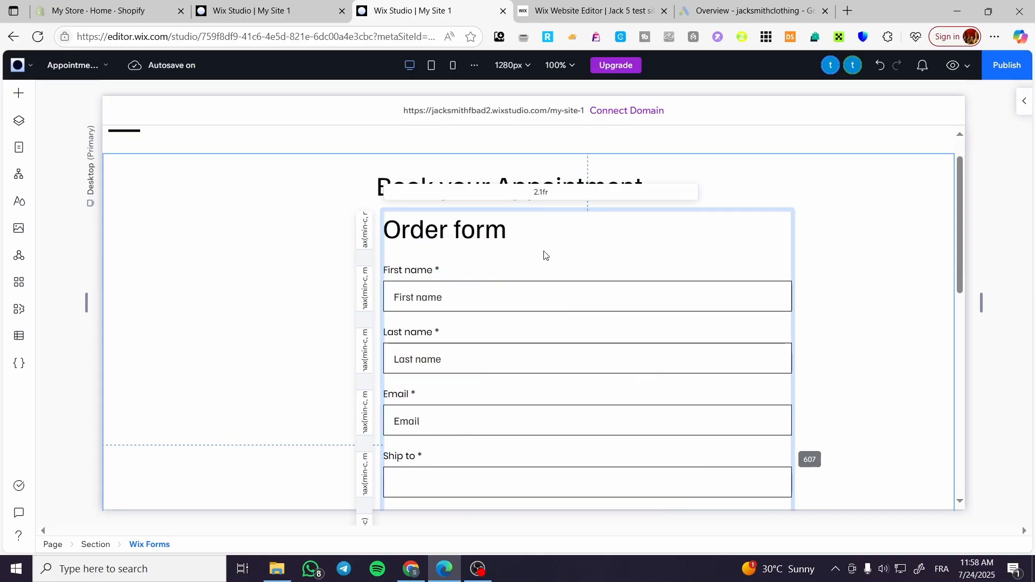
click(523, 239)
scroll(839, 322, down, 7)
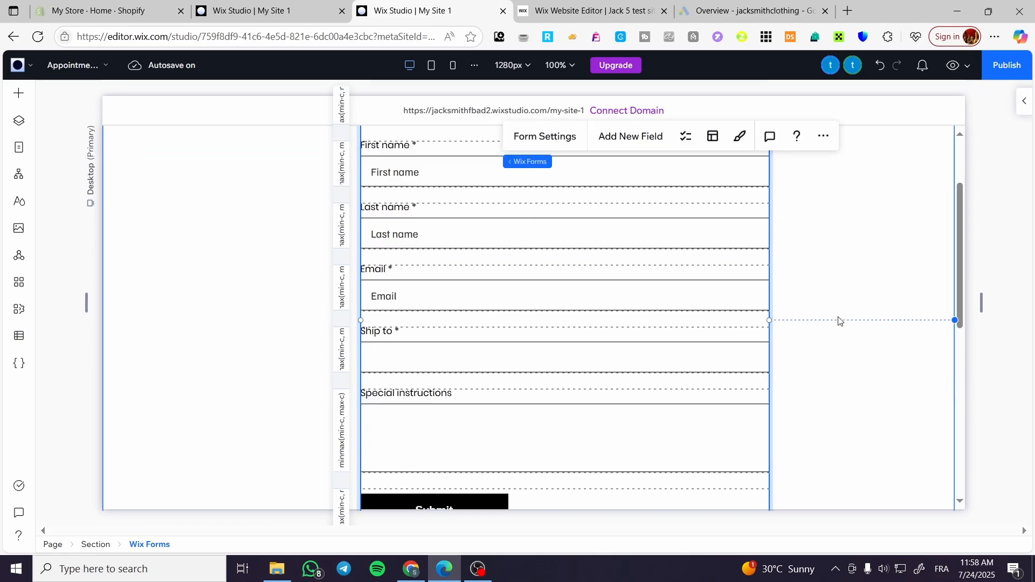
mouse_move(569, 285)
mouse_down()
mouse_move(575, 346)
mouse_move(572, 268)
mouse_up()
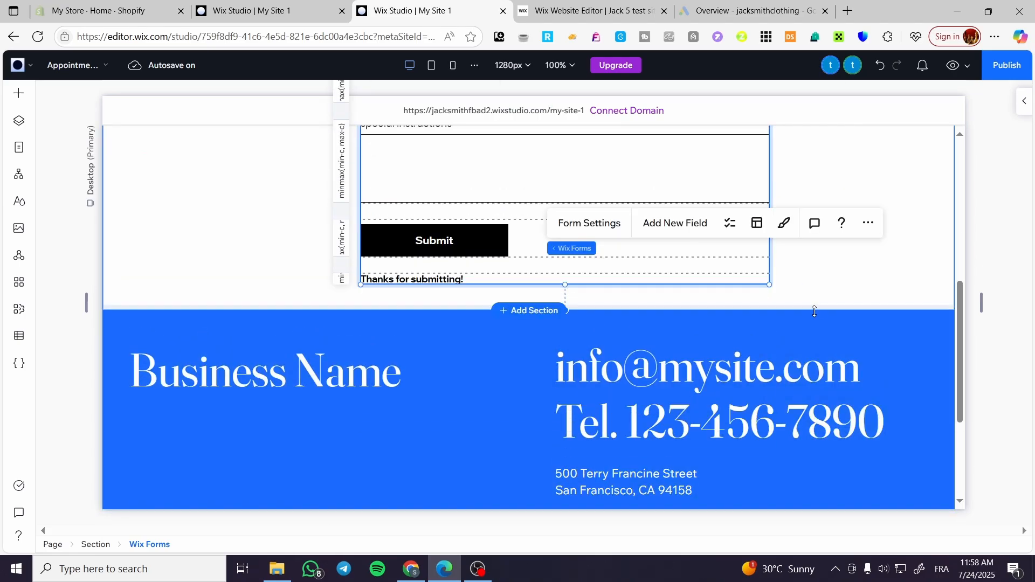
drag(814, 311, 816, 435)
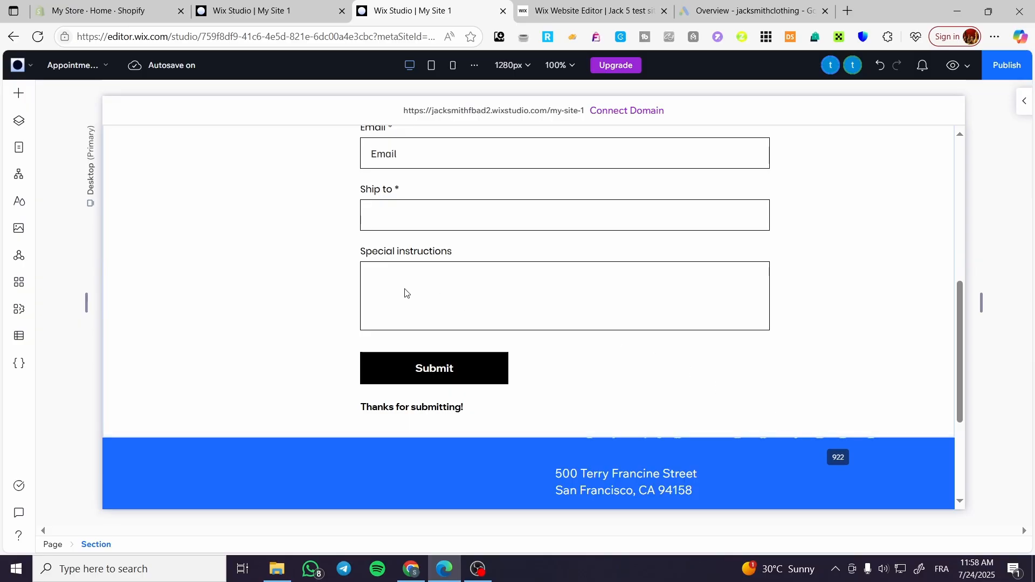
Examine the contact, basic, advanced and anti-spam field types that can be added to the order form
scroll(396, 286, up, 4)
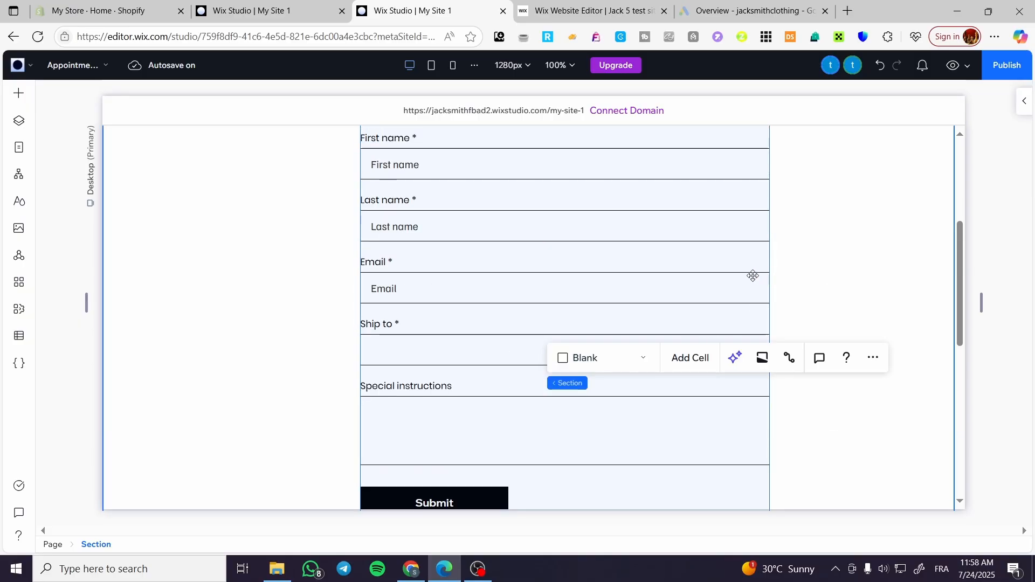
click(421, 192)
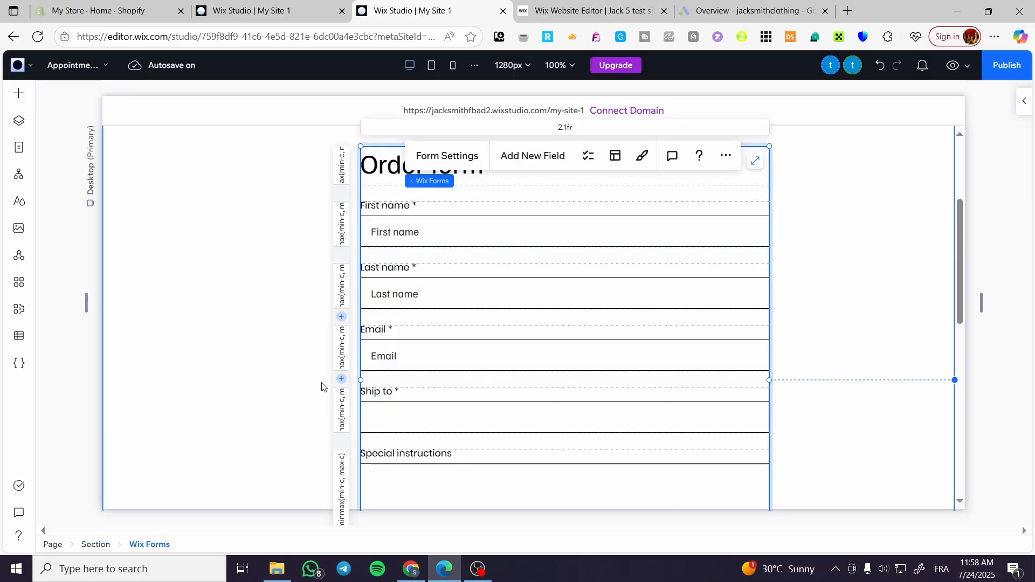
click(522, 164)
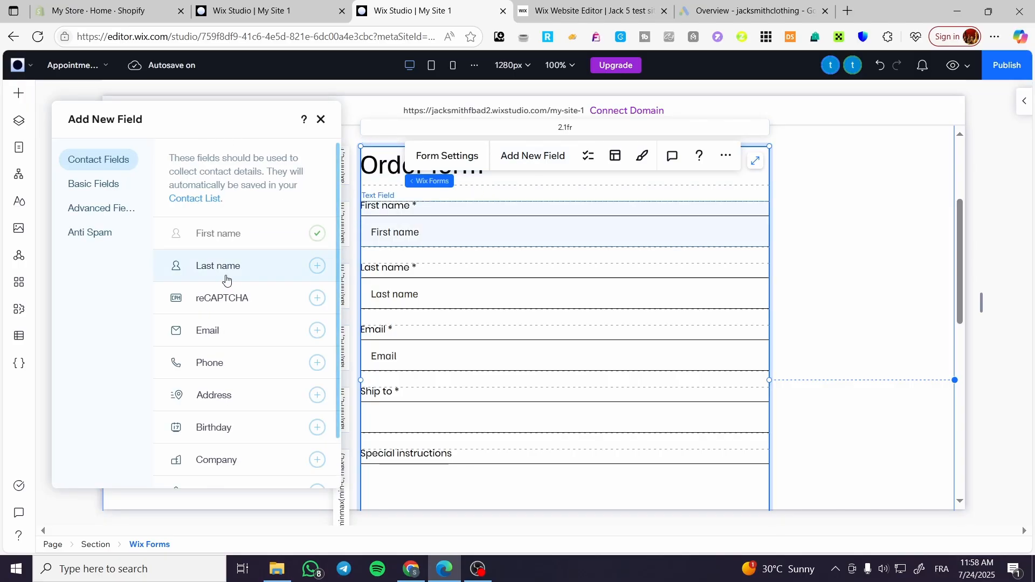
scroll(245, 246, down, 1)
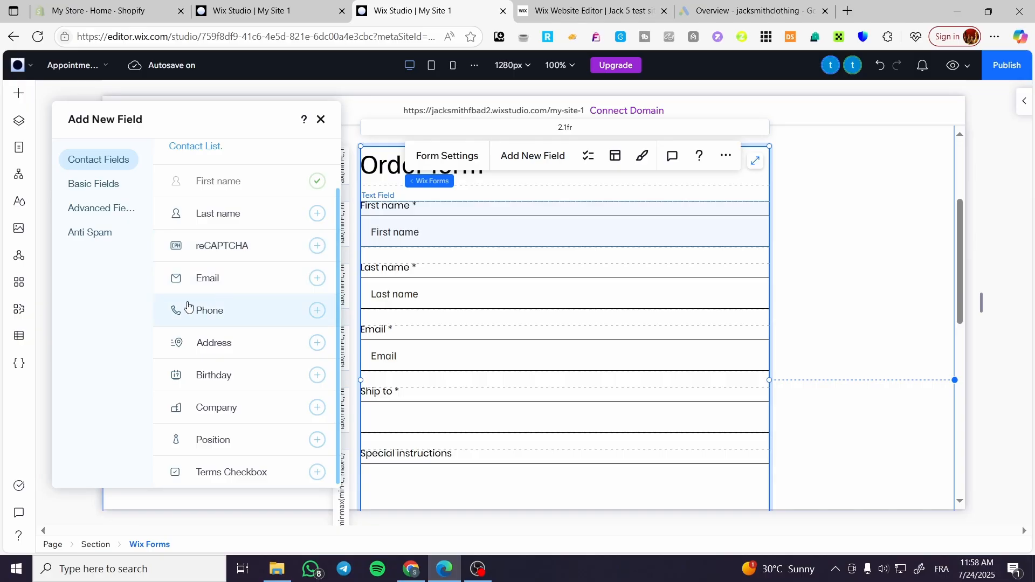
click(97, 184)
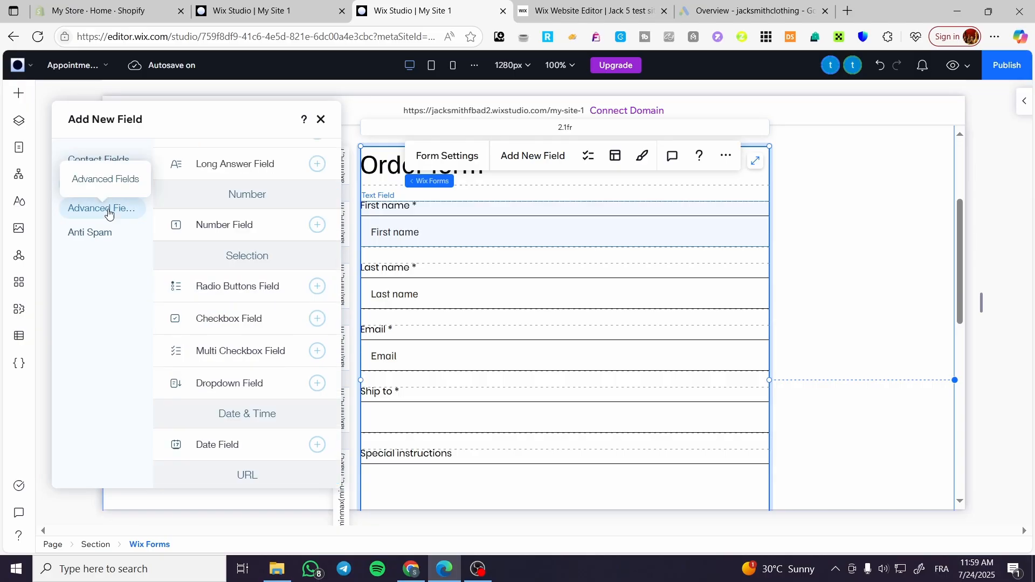
click(107, 209)
click(105, 236)
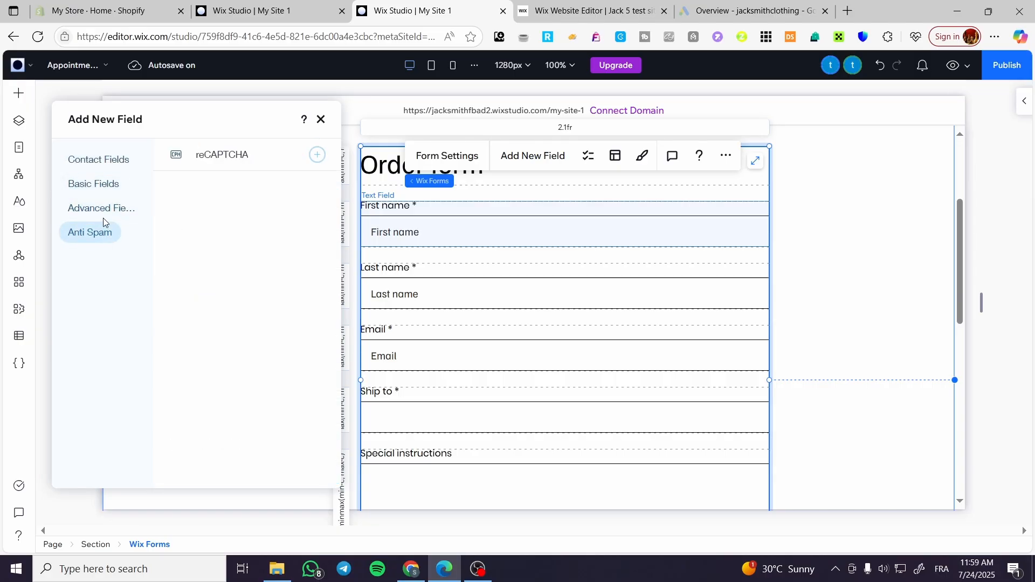
click(99, 182)
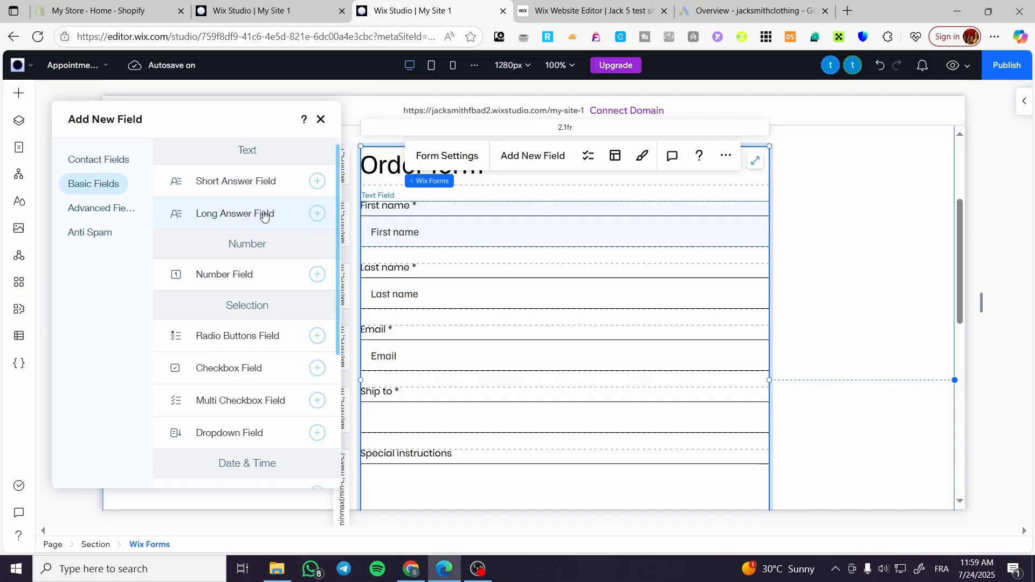
scroll(264, 213, down, 4)
scroll(229, 301, down, 1)
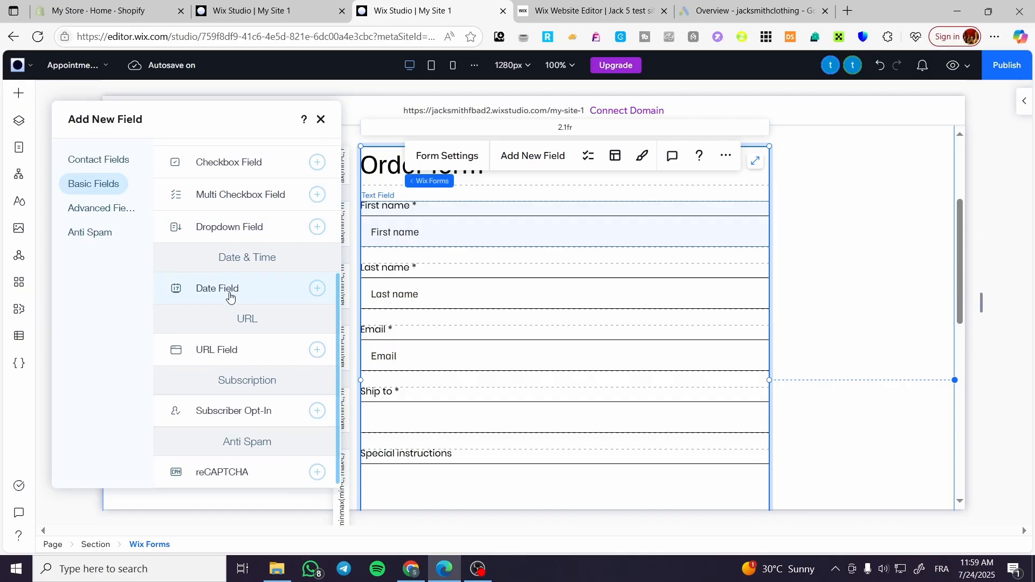
click(321, 119)
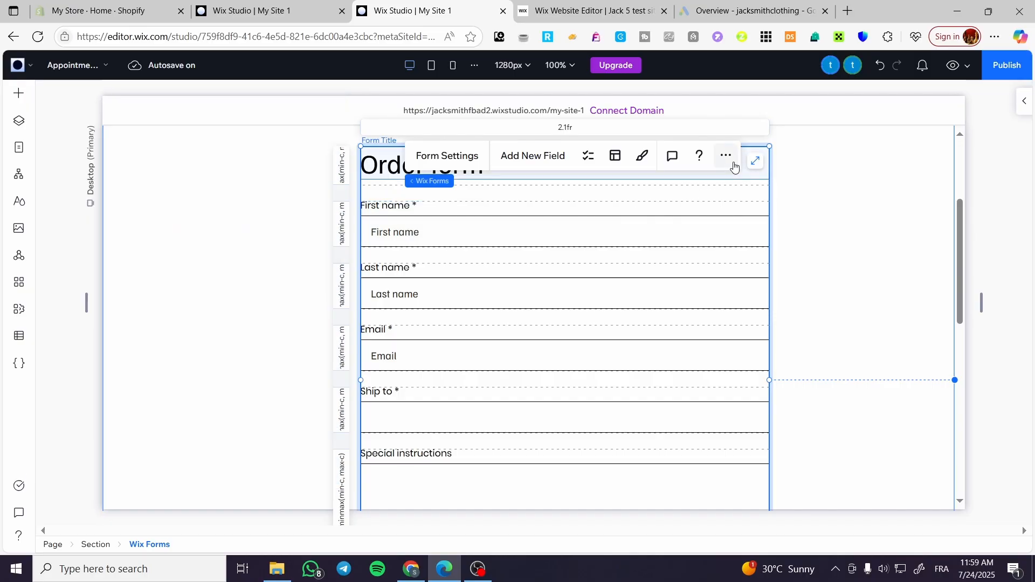
Delete the whole order form from the Appointment Page section
click(661, 242)
click(810, 300)
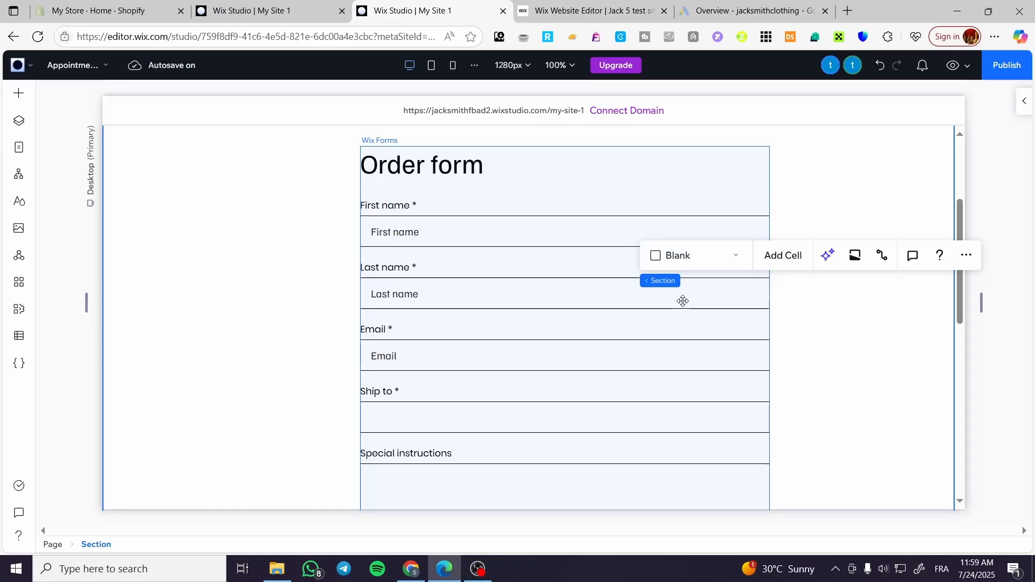
click(682, 301)
key(Delete)
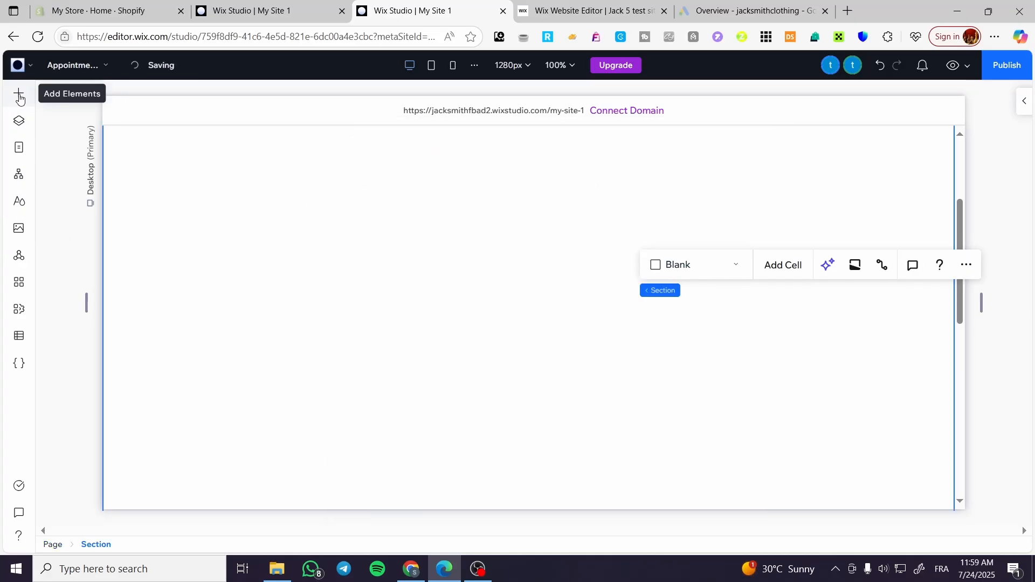
Add a new custom form to the page from scratch and start with an empty form in its editor
click(20, 94)
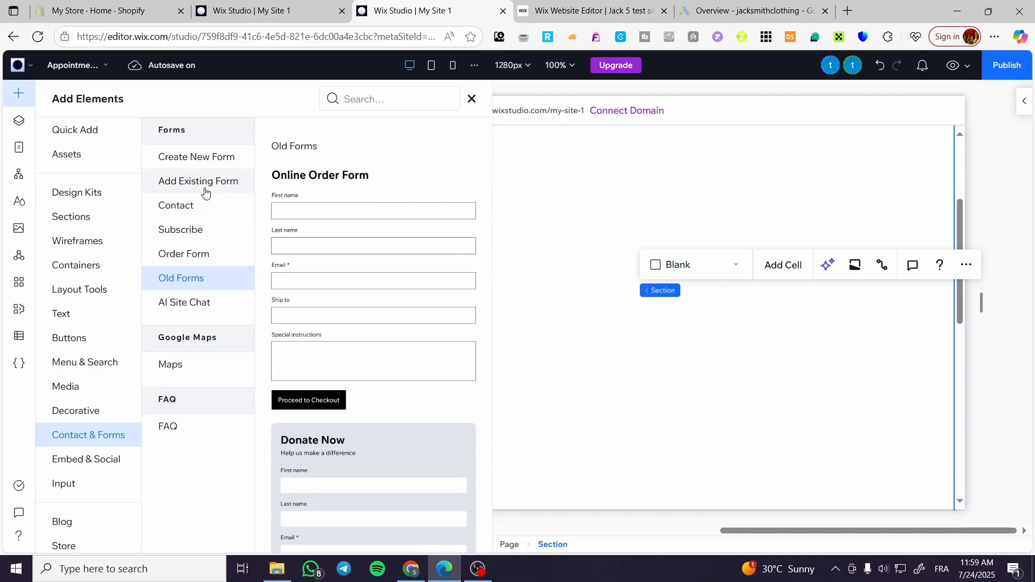
click(216, 164)
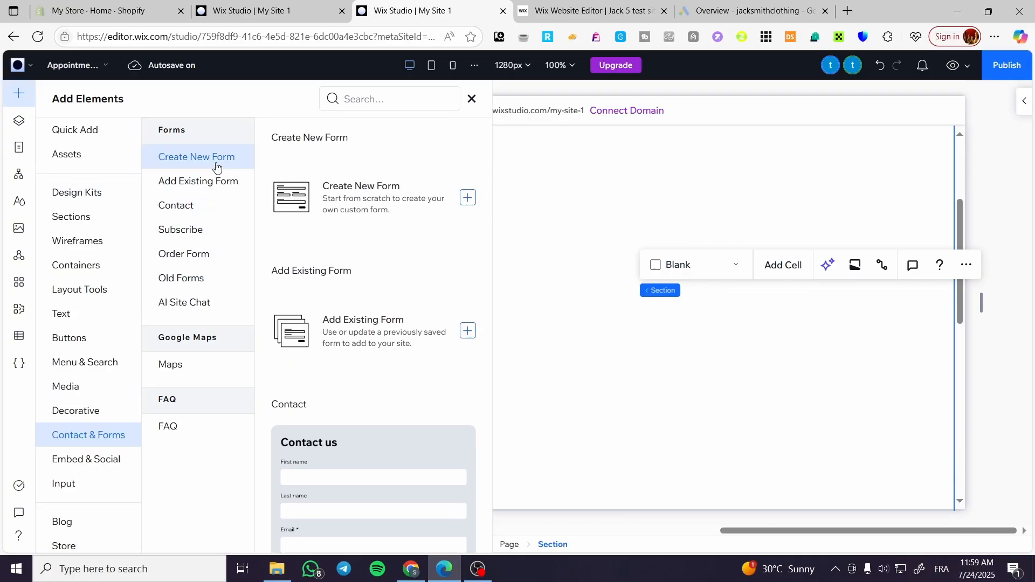
click(421, 205)
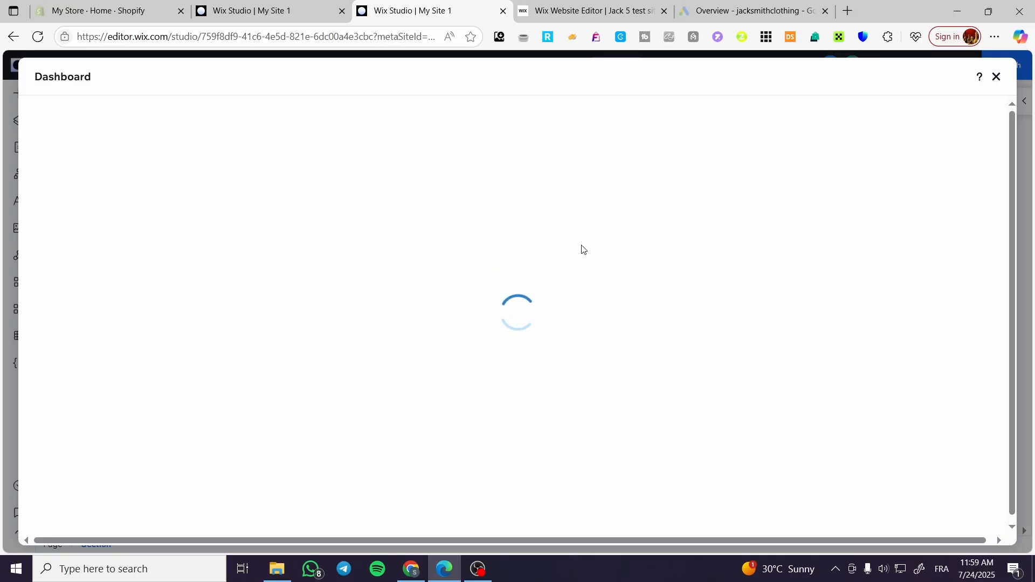
click(322, 9)
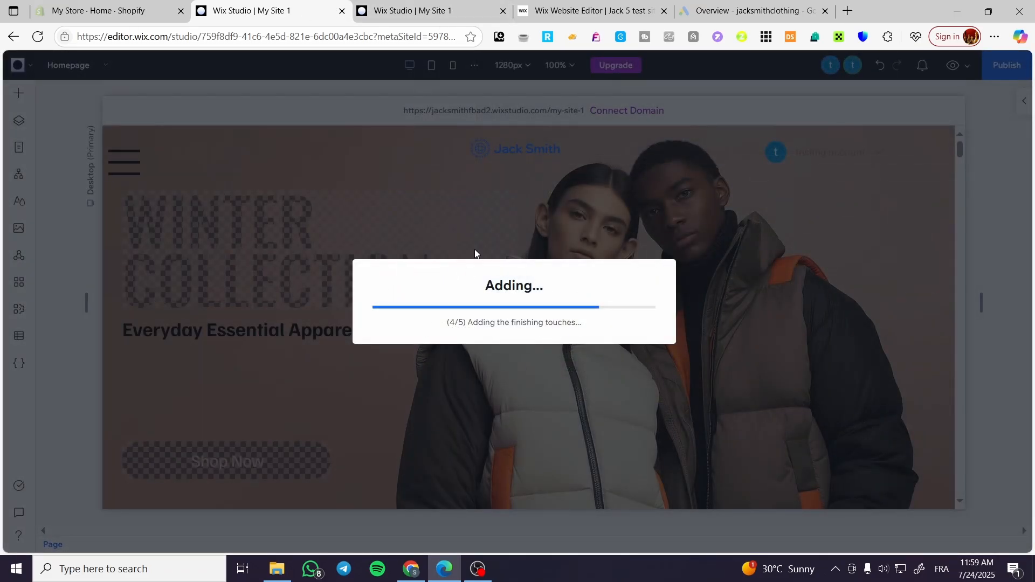
click(421, 11)
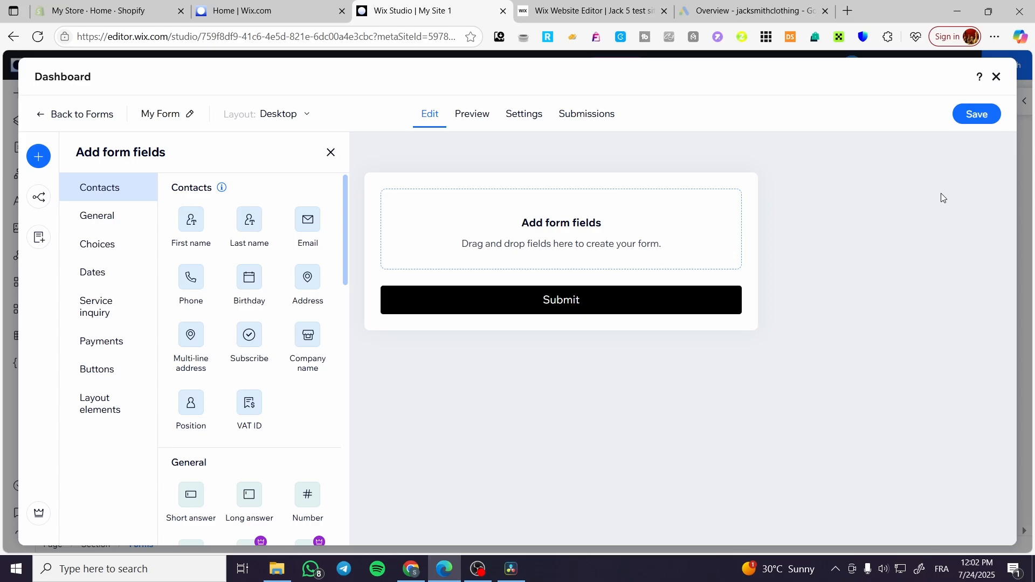
Add First name, Last name and Email fields to the empty form, stacked in that order above the submit button
drag(191, 219, 498, 236)
drag(249, 219, 439, 265)
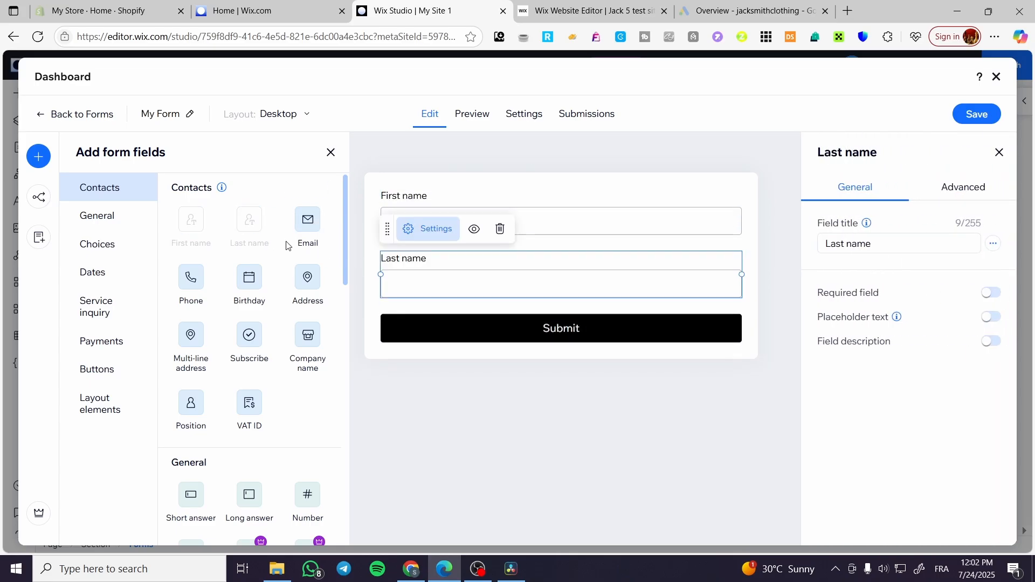
drag(308, 219, 427, 342)
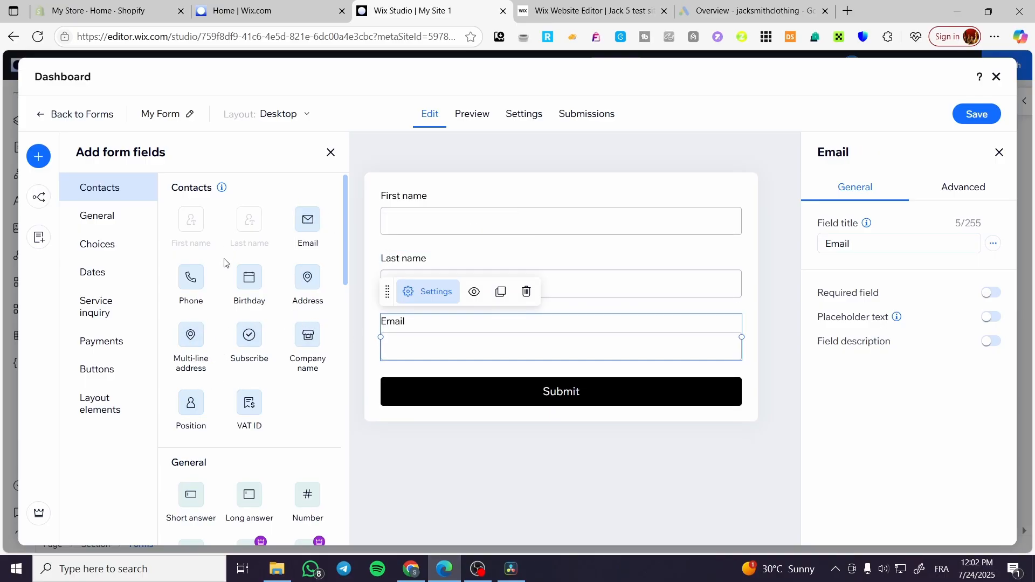
Add the Appointment field from the service inquiry fields to the form, installing Wix Services for it
scroll(286, 280, down, 3)
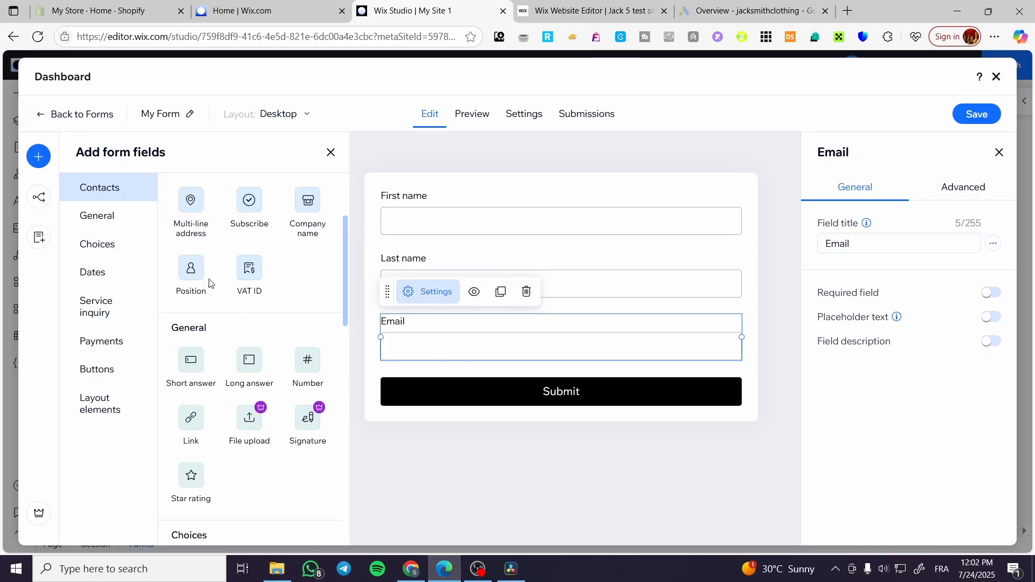
click(95, 306)
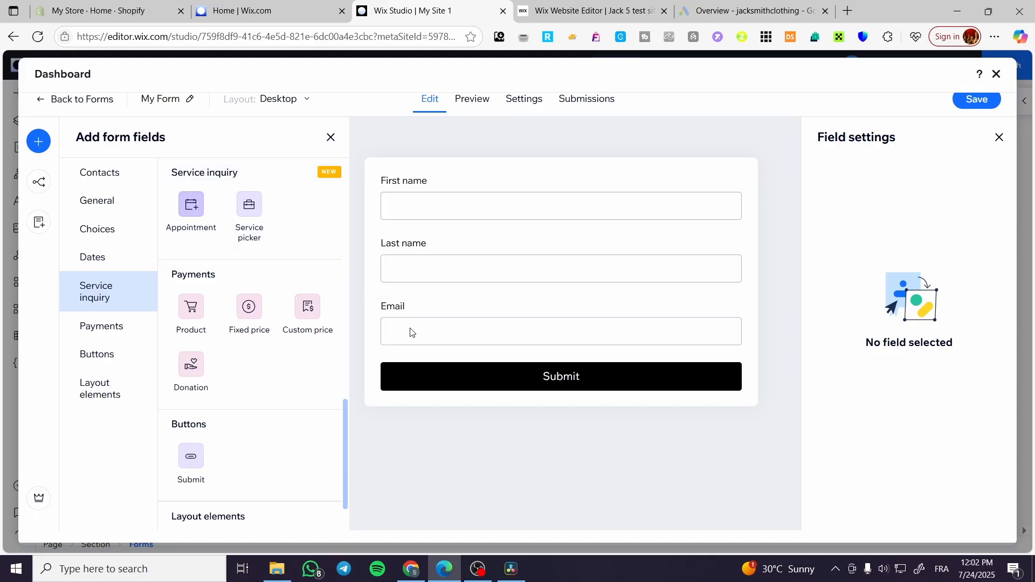
click(174, 213)
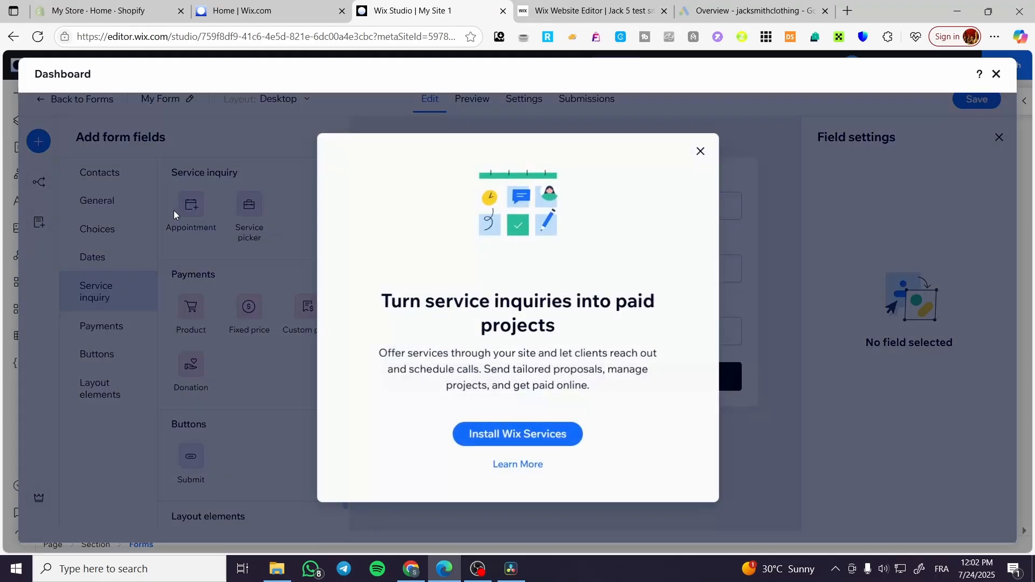
click(520, 445)
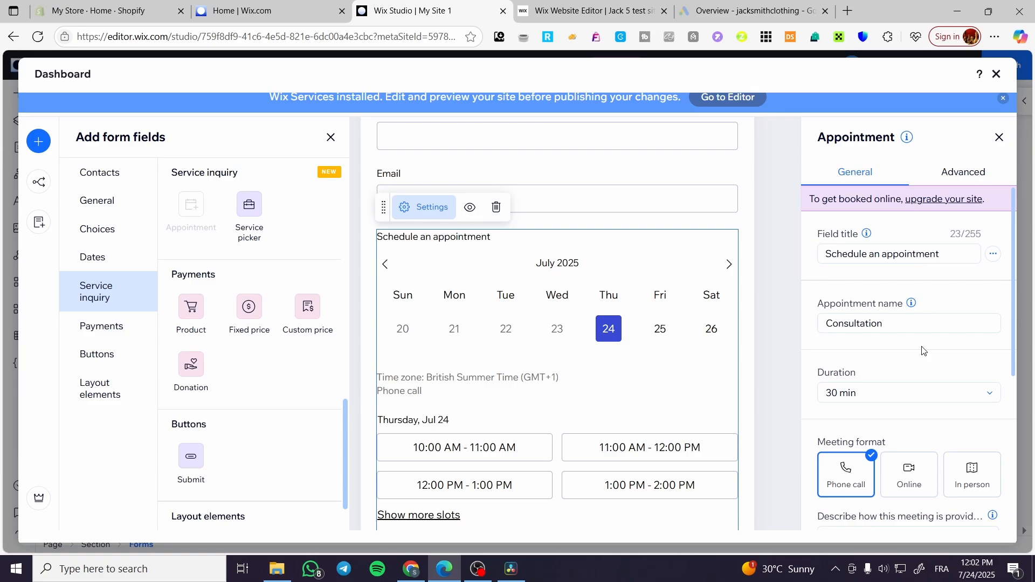
Make the appointment field required, dismiss its note, and check the field's advanced booking preferences
scroll(919, 388, down, 5)
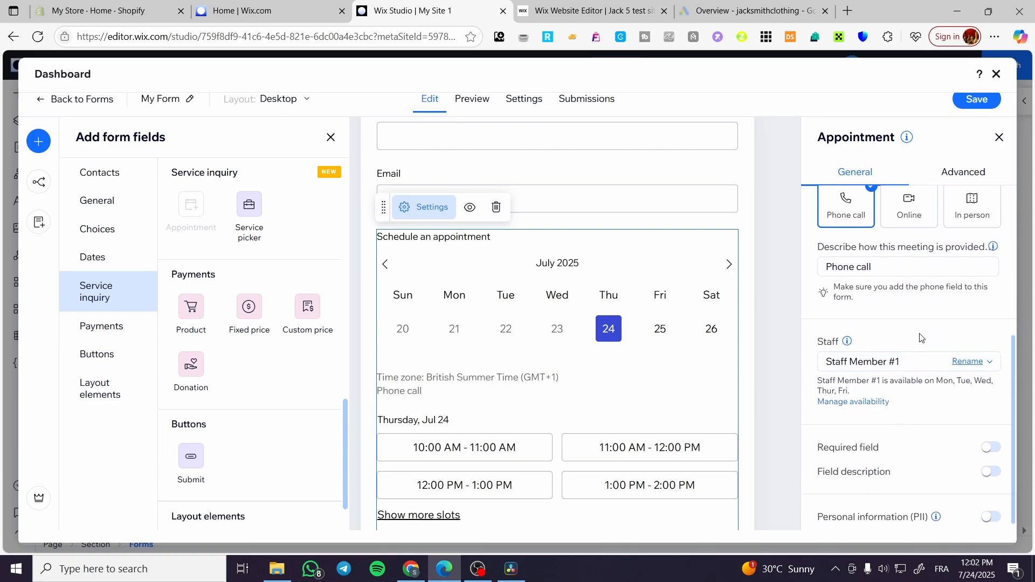
scroll(916, 356, down, 1)
click(990, 440)
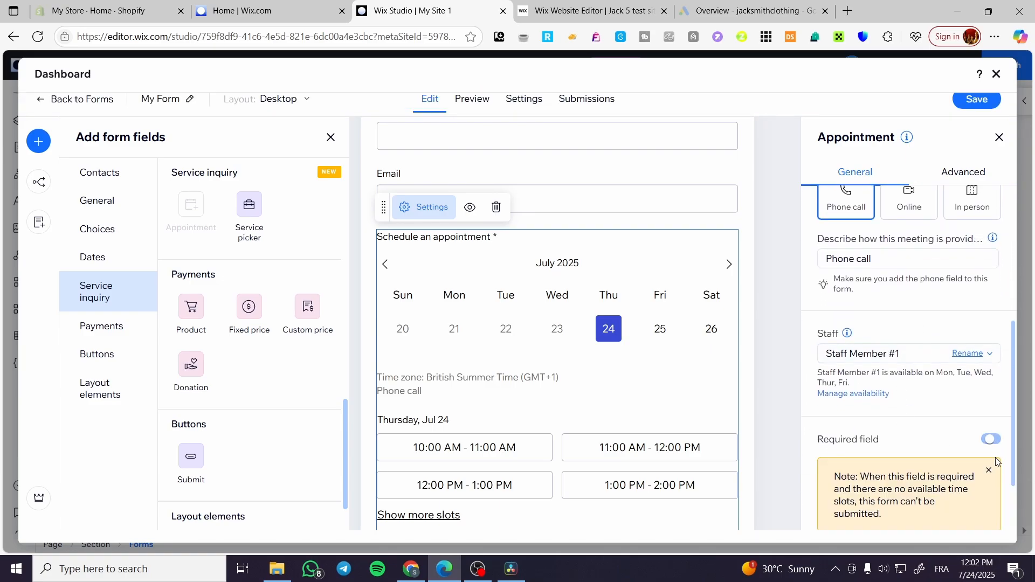
click(989, 471)
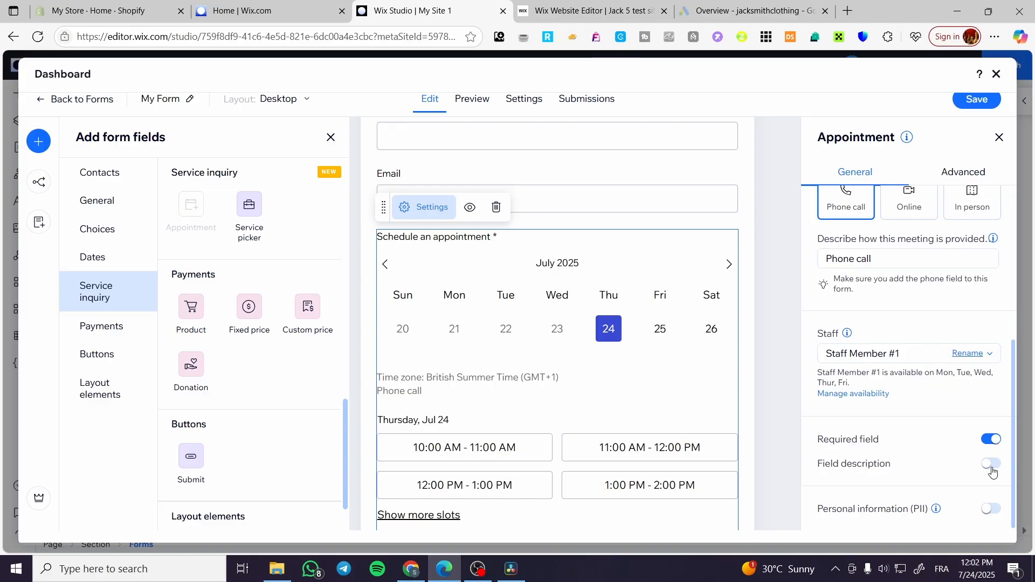
scroll(605, 370, down, 2)
scroll(541, 381, up, 4)
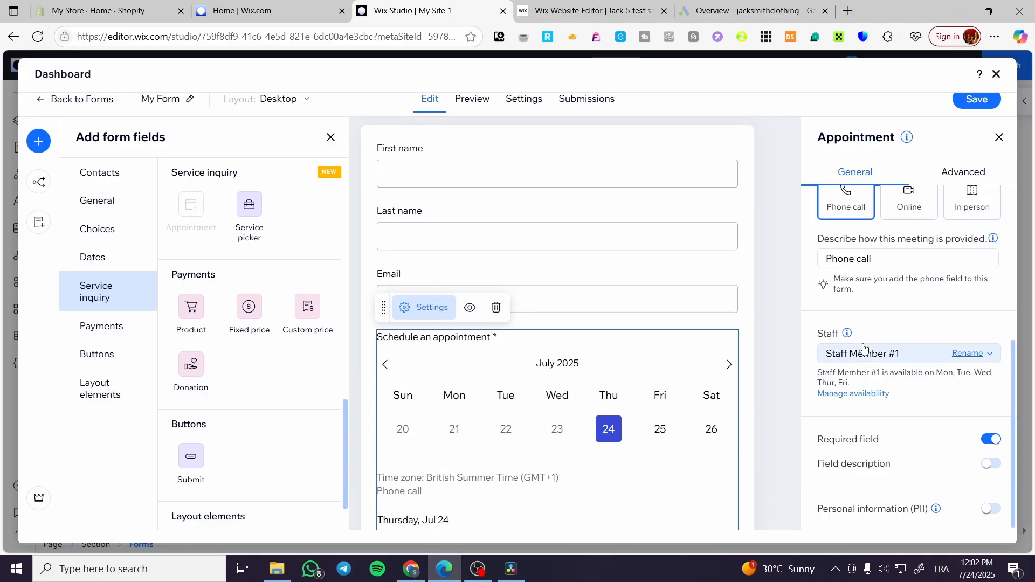
scroll(860, 353, up, 5)
click(944, 174)
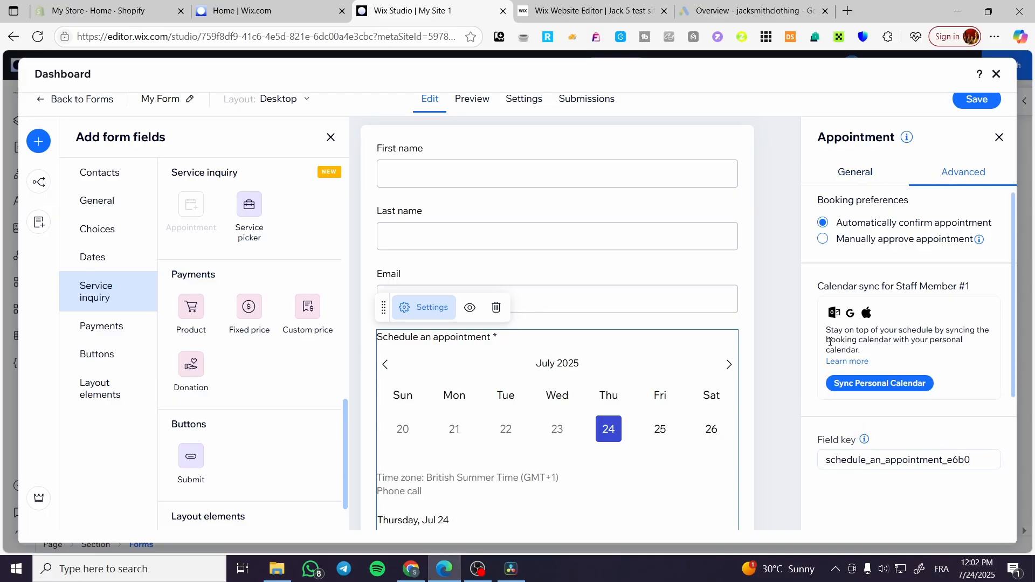
click(860, 172)
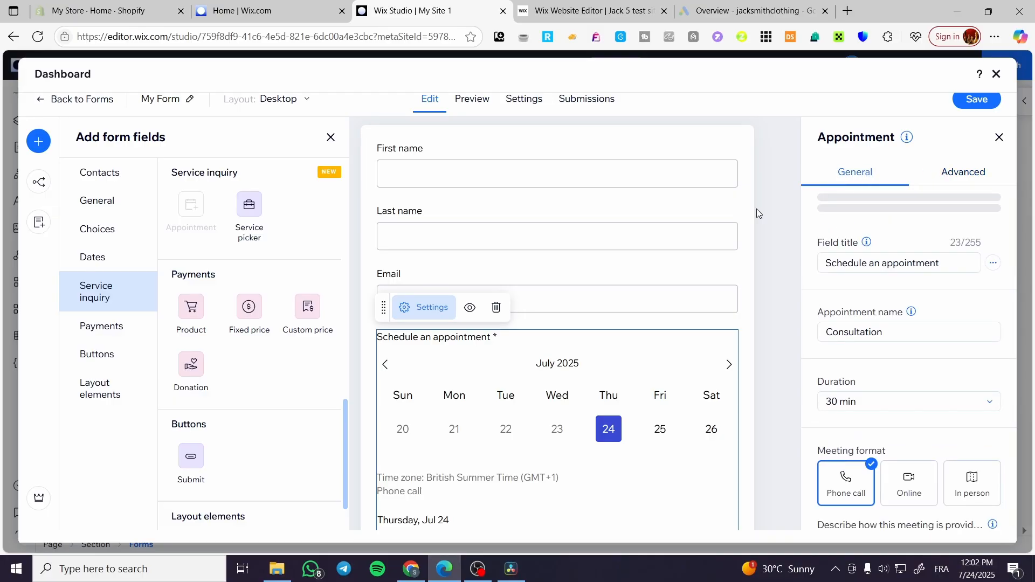
Preview the form from the contact fields down to the submit button, and return to the page editor
click(472, 100)
scroll(474, 190, down, 3)
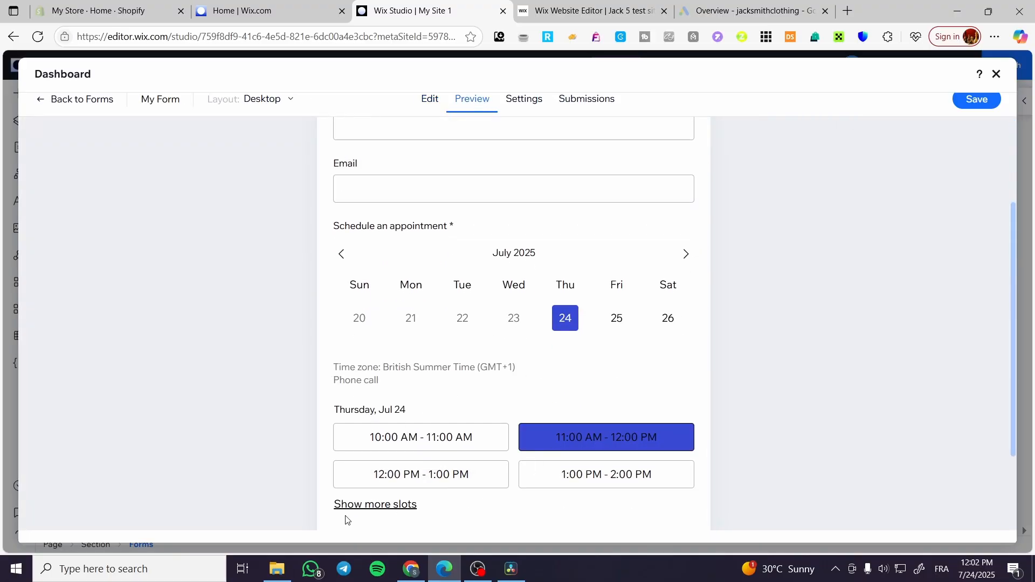
scroll(346, 520, down, 2)
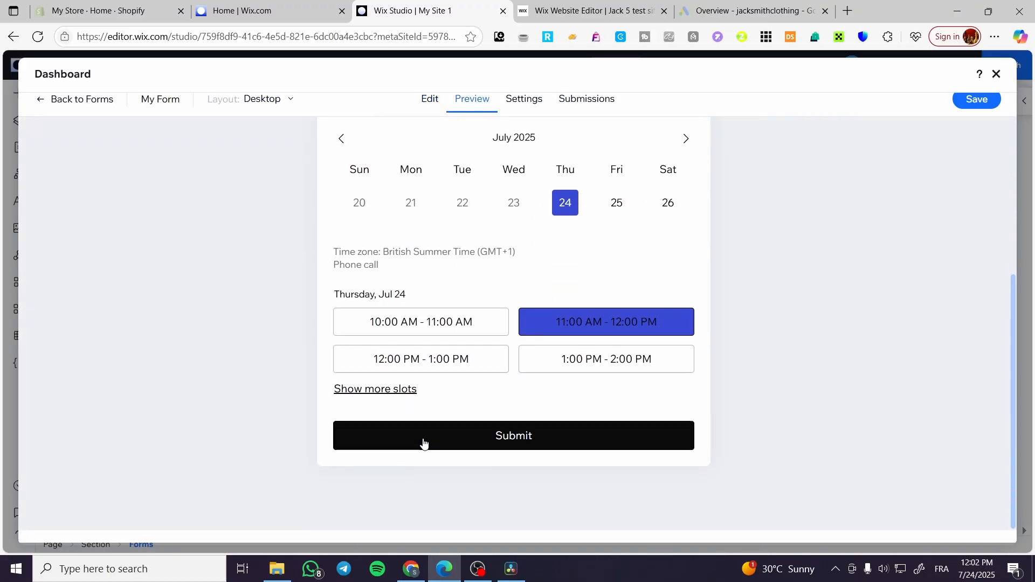
click(997, 74)
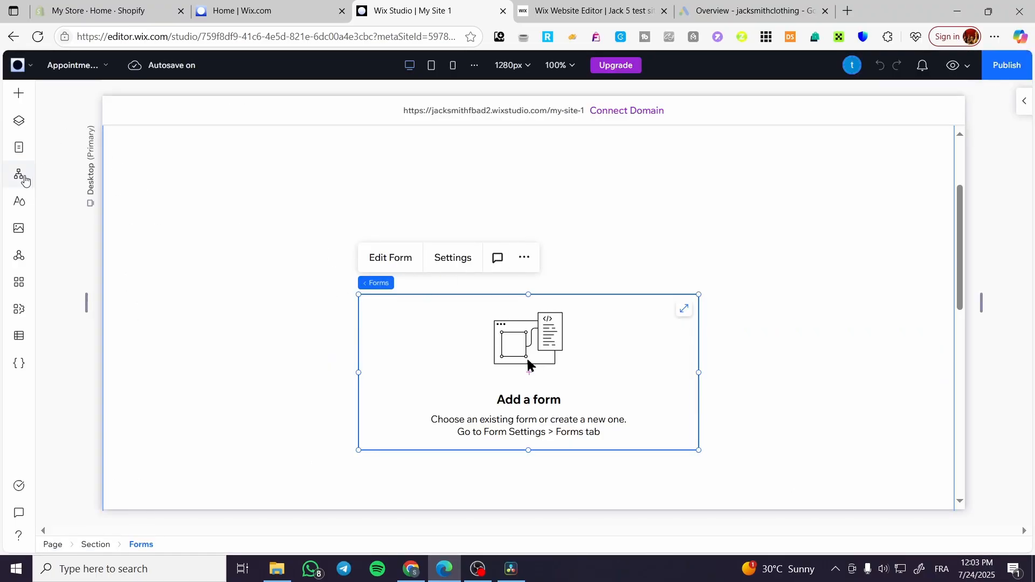